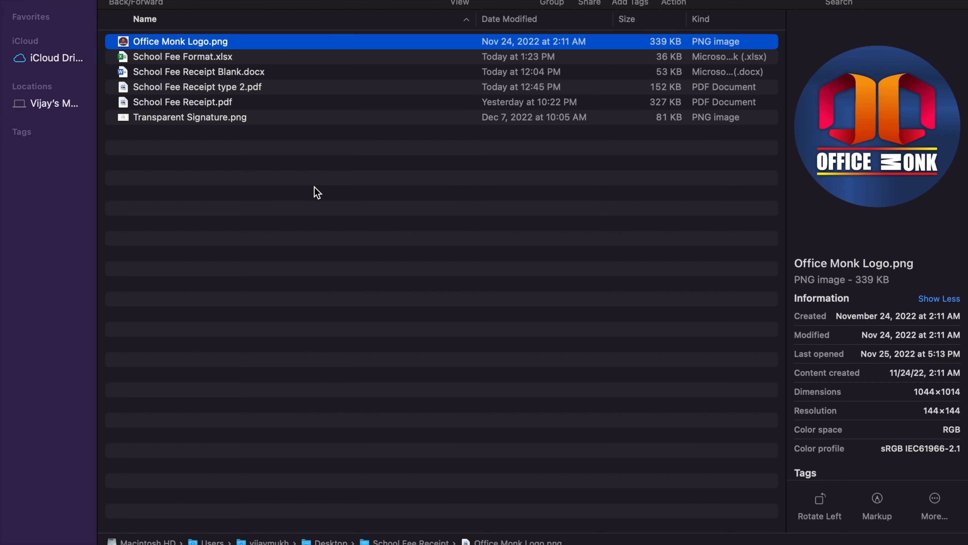
- Look over the files in the School Fee Receipt folder, including the School Fee Format workbook
left_click(317, 193)
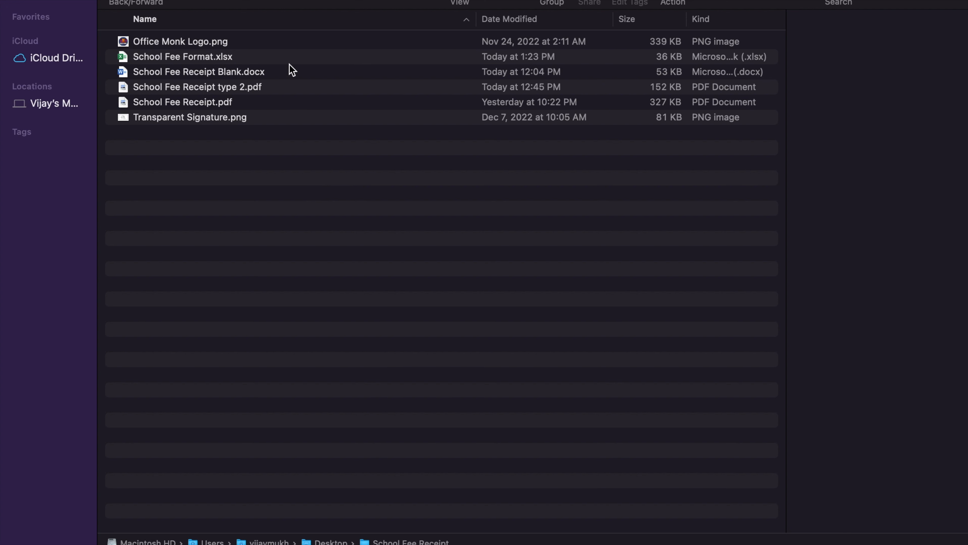
left_click(285, 44)
left_click(290, 61)
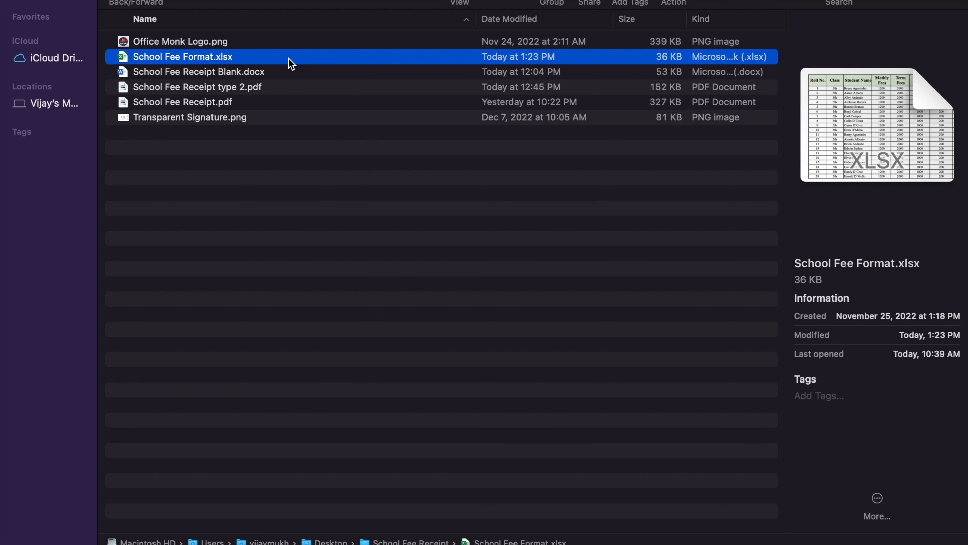
left_click(292, 124)
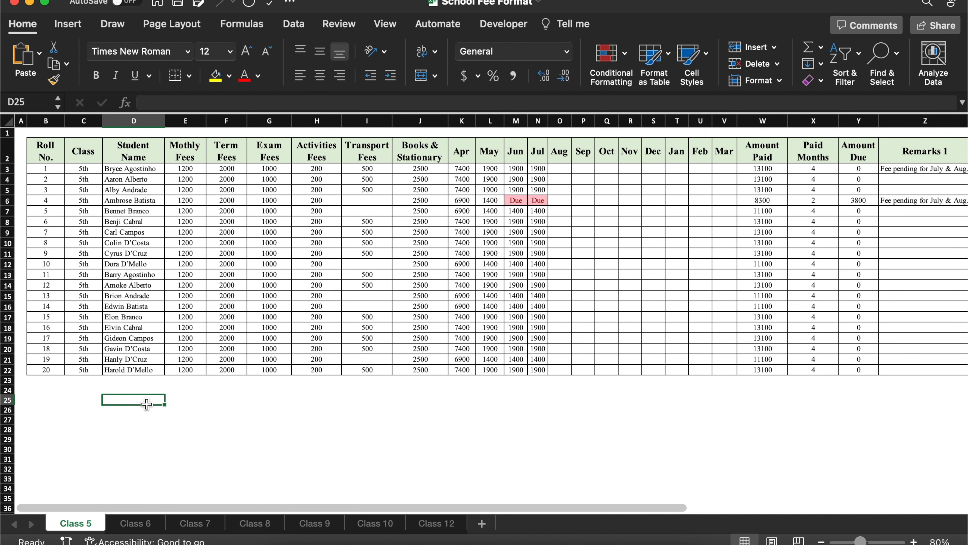
- Review the column headings of the Class 5 fee sheet, from Class through the fee types and months to Remarks 1
left_click(91, 164)
left_click(127, 160)
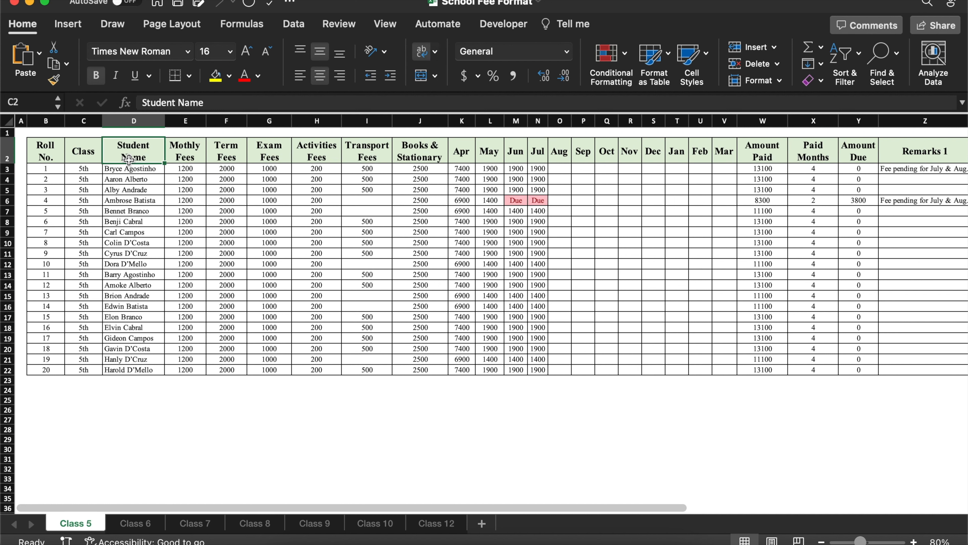
left_click(181, 157)
left_click(229, 156)
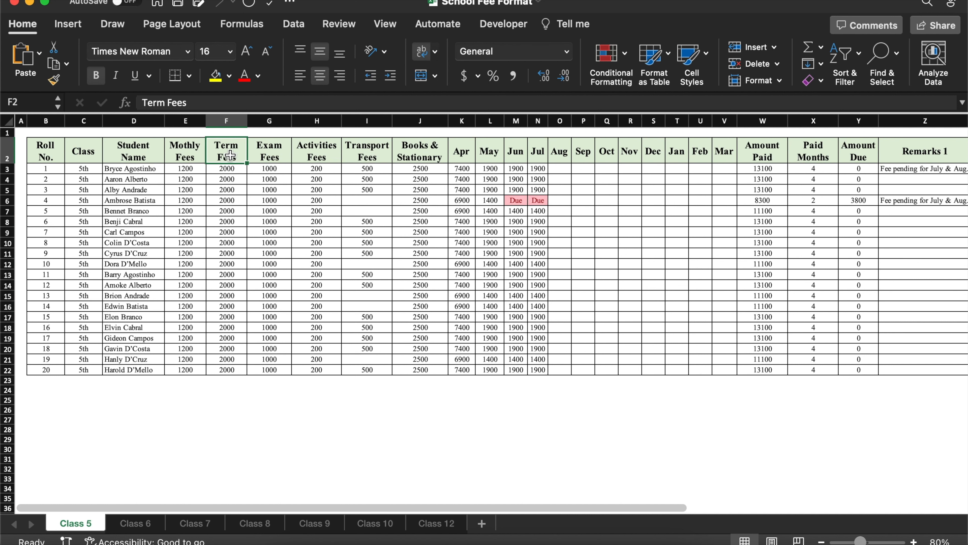
left_click(271, 160)
left_click(317, 156)
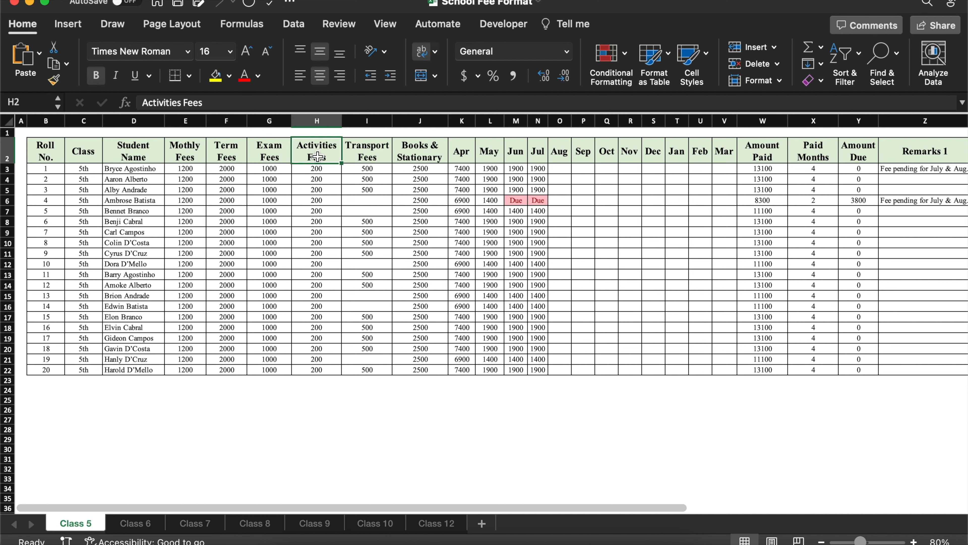
left_click(357, 157)
left_click(416, 155)
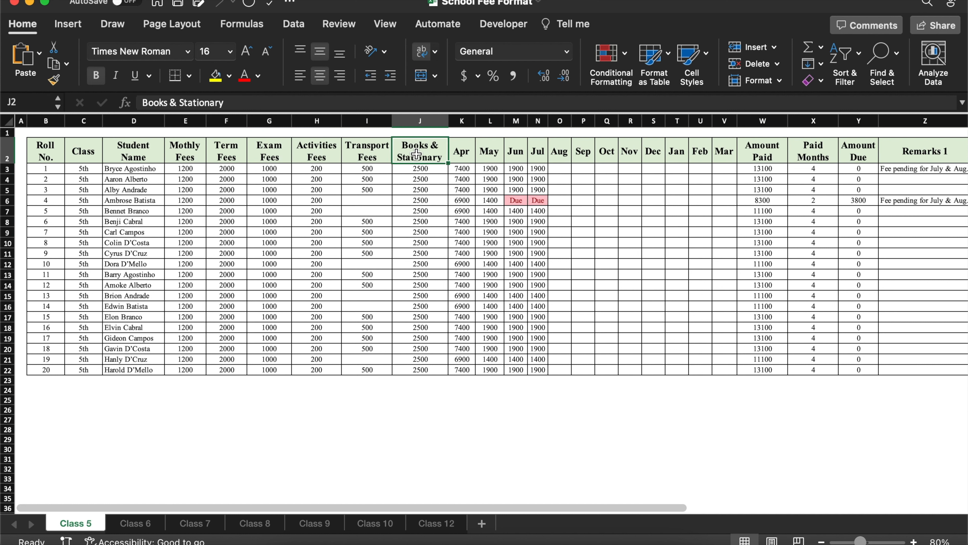
left_click(464, 155)
left_click(488, 156)
left_click(513, 154)
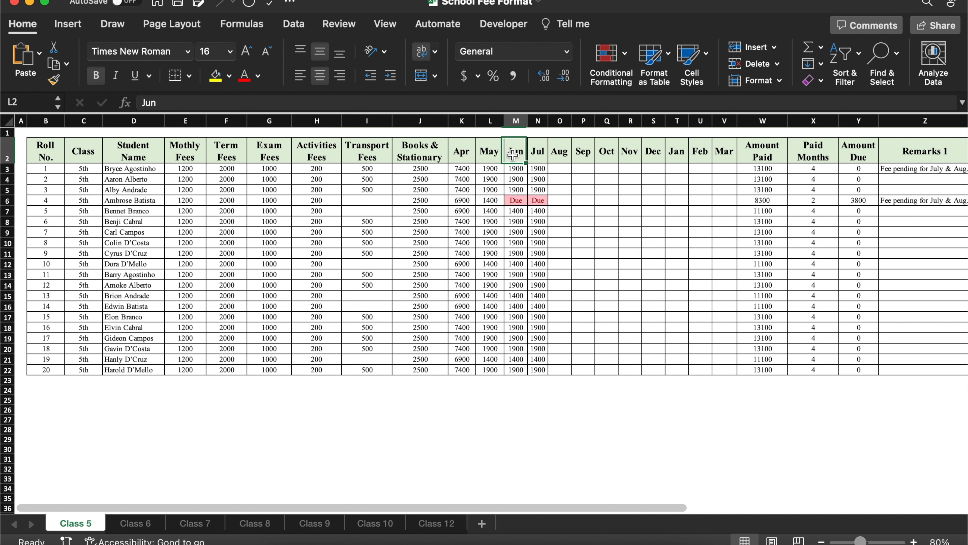
left_click(784, 156)
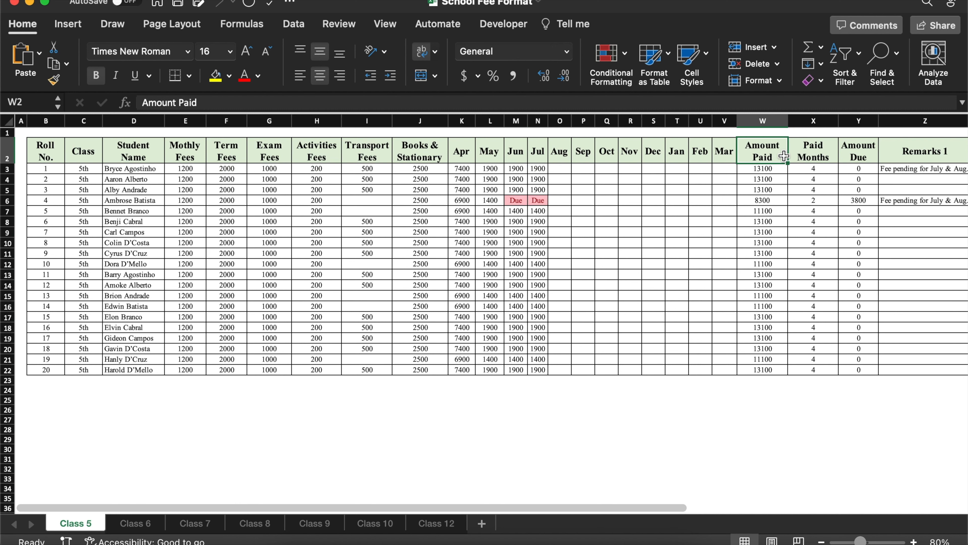
left_click(822, 160)
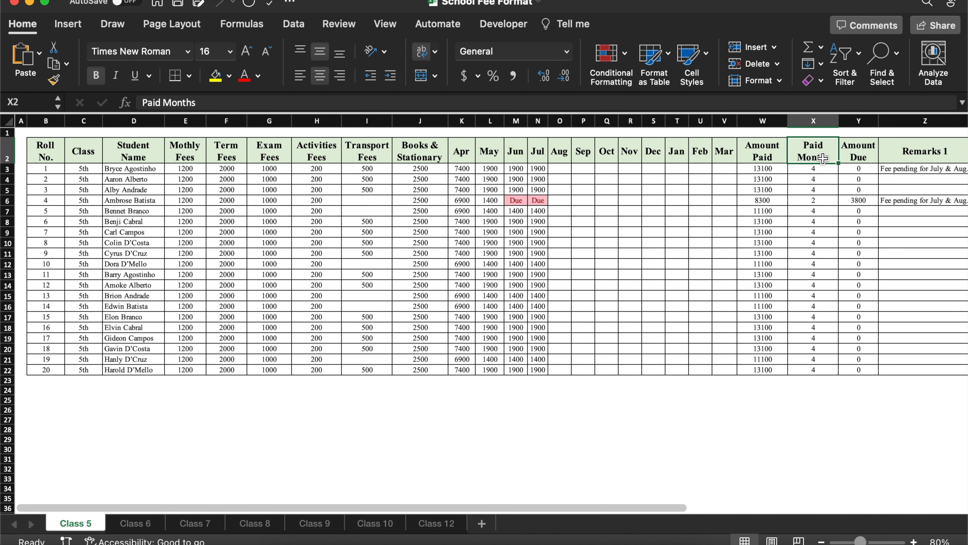
left_click(863, 159)
scroll(863, 159, "right", 5)
left_click(610, 154)
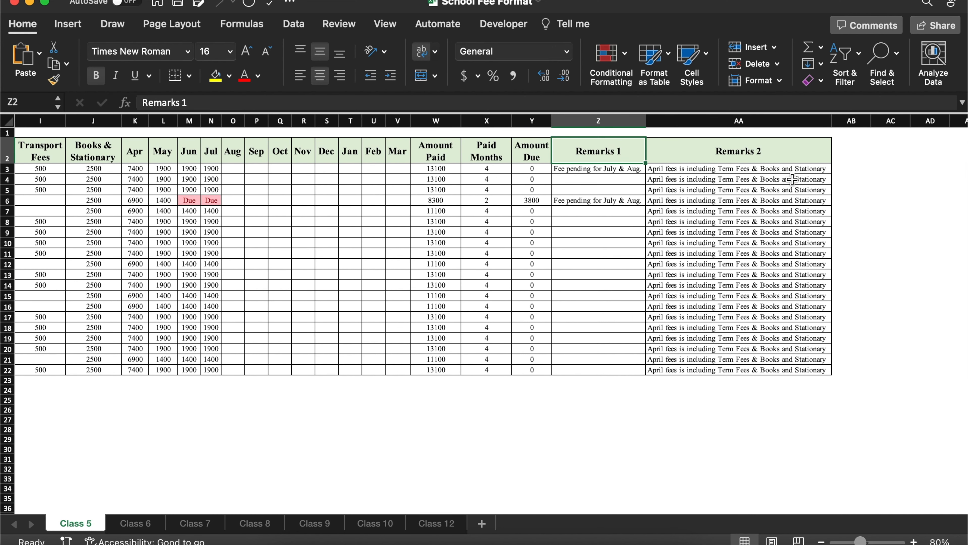
- Review the Class 12 sheet's column headings, covering the student details, three installments, amounts paid and due, and remarks
left_click(436, 523)
left_click(166, 261)
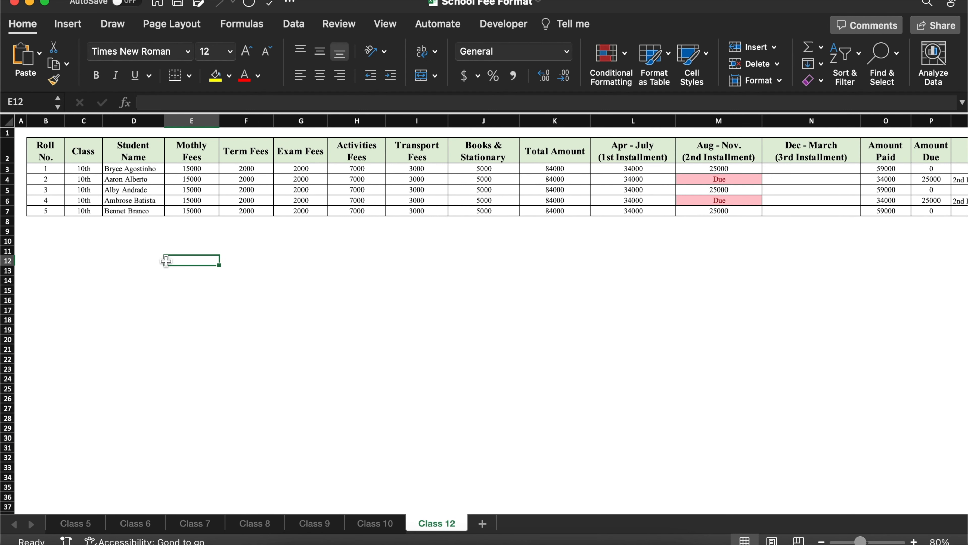
left_click(87, 155)
left_click(162, 151)
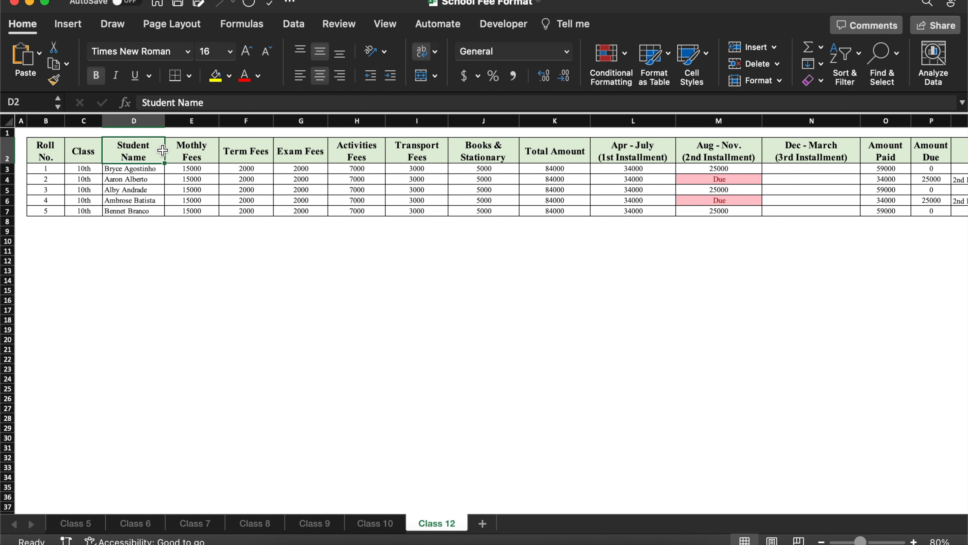
scroll(163, 150, "right", 4)
left_click(500, 160)
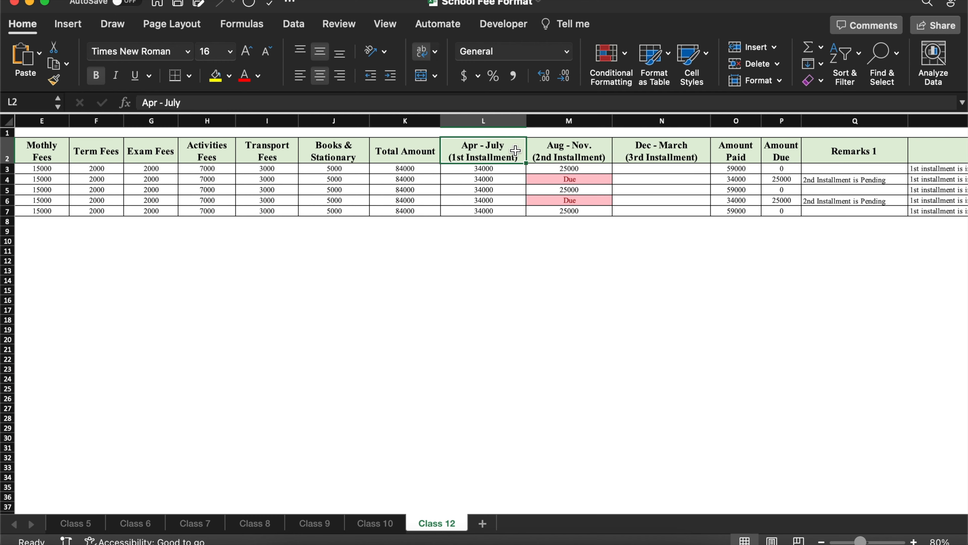
key("Right")
key("Right")
key("Right")
key("Right")
key("Right")
key("Right")
scroll(665, 512, "right", 1)
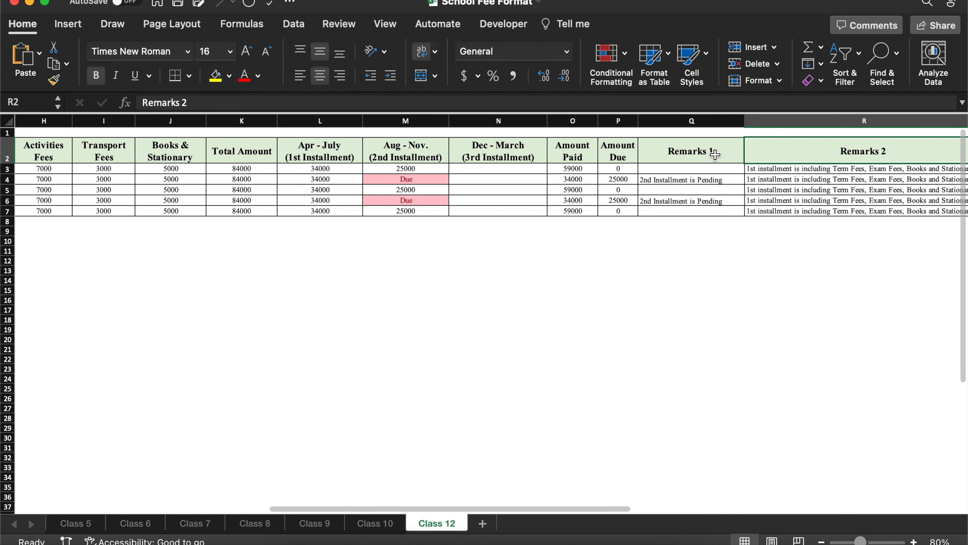
left_click(715, 154)
left_click(818, 155)
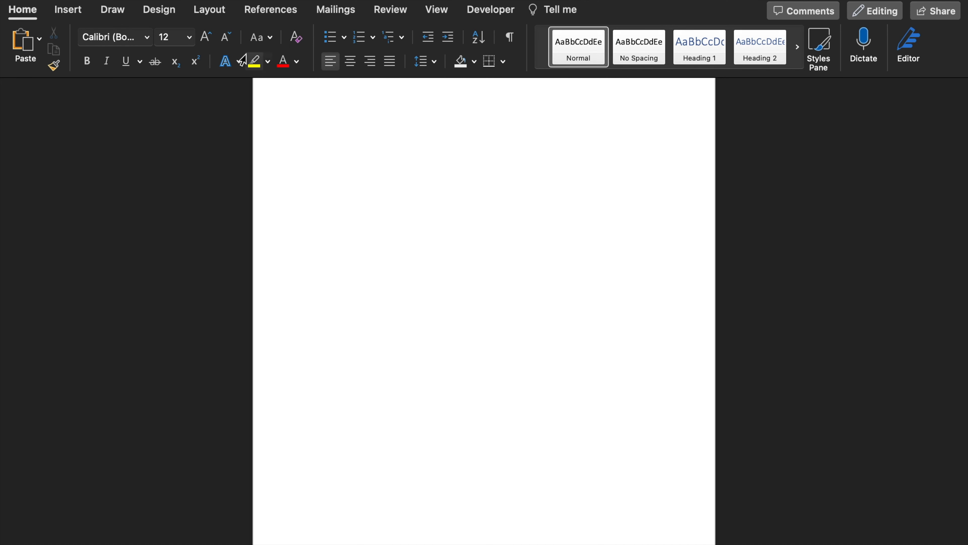
- Apply the Narrow margin preset, 0.5" on all sides, to the blank Word document
left_click(209, 10)
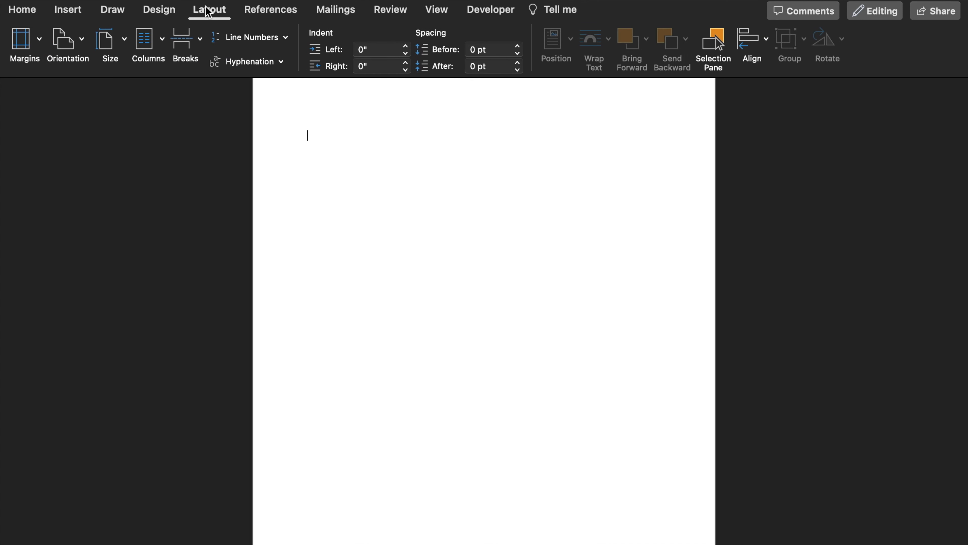
left_click(23, 38)
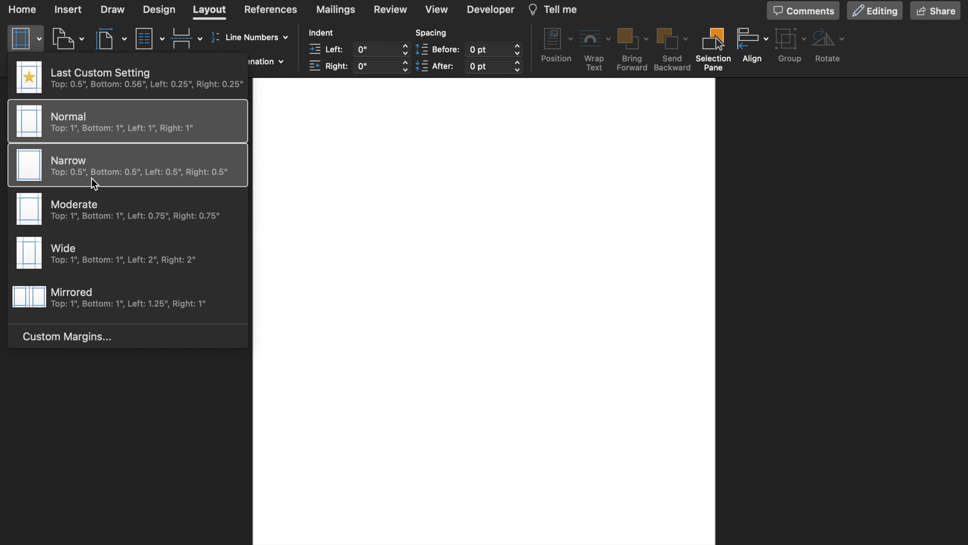
left_click(164, 180)
- Customize the document margins by setting both the left and right margins to 0.25"
left_click(22, 38)
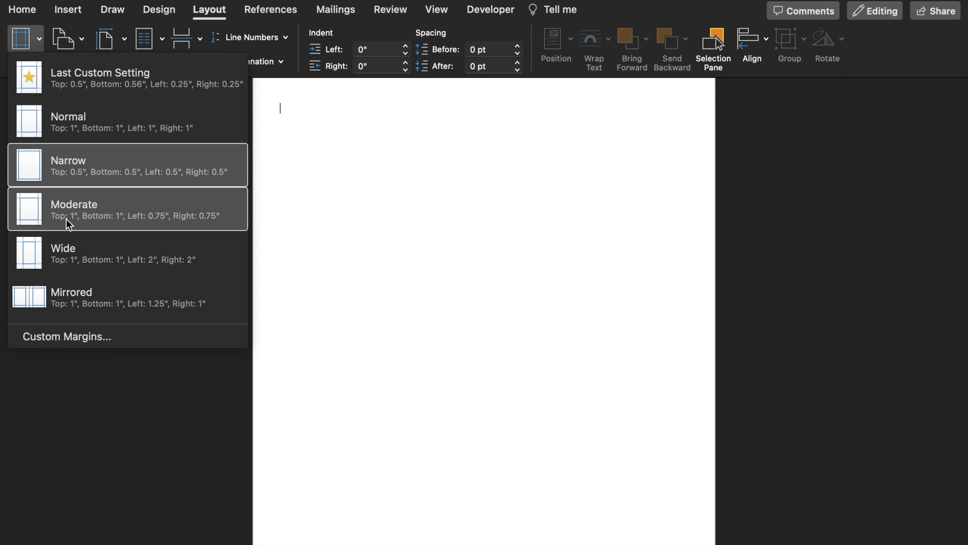
left_click(95, 339)
left_click(419, 122)
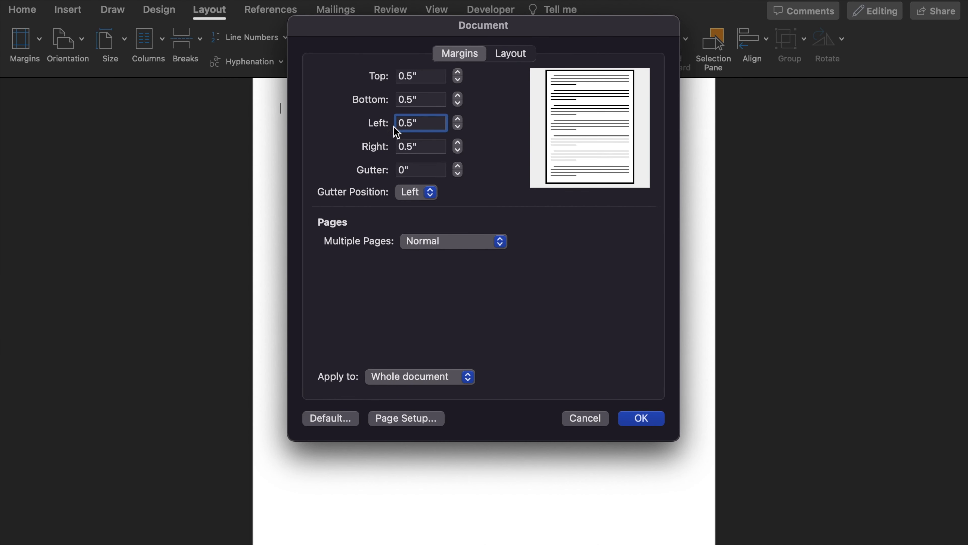
left_click(458, 127)
left_click(427, 146)
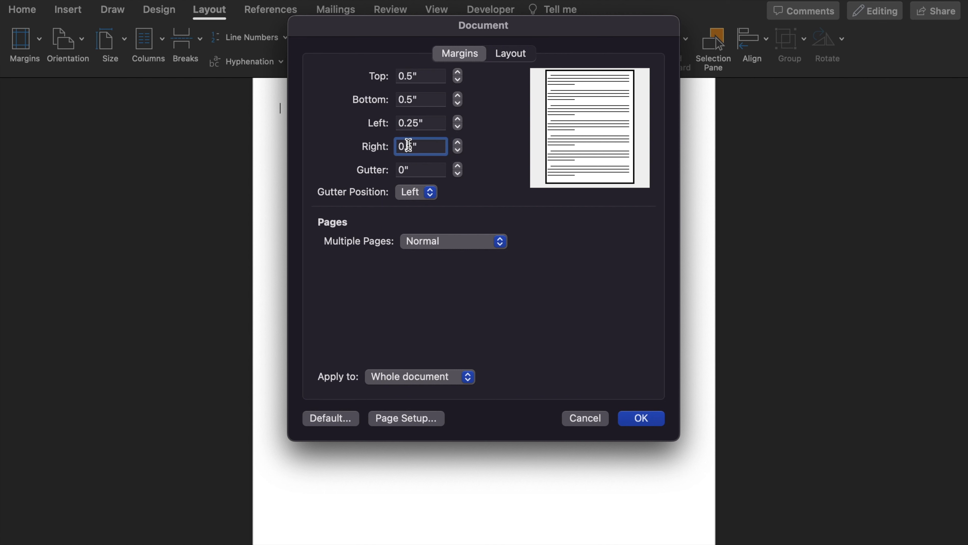
type("2")
left_click(639, 424)
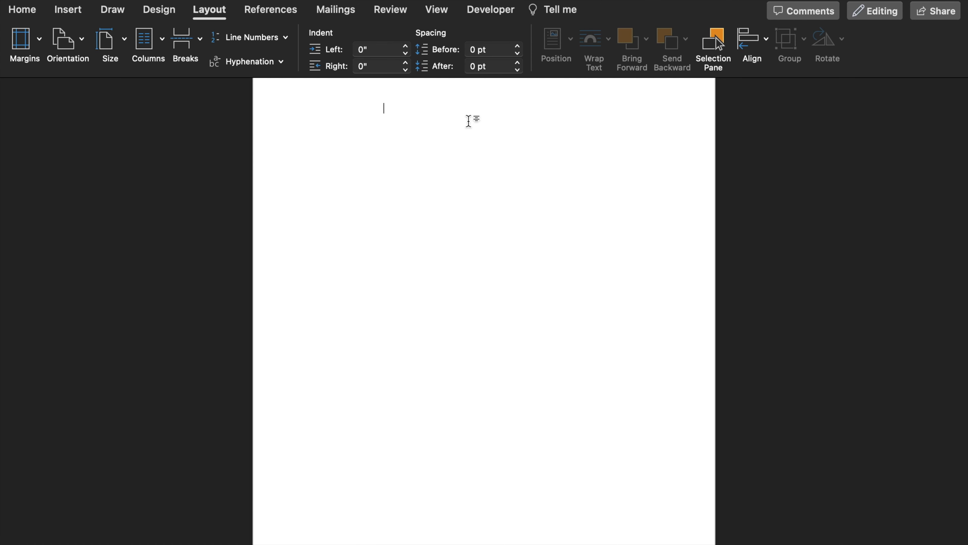
- Add the title "School Fees Receipt" at the top centre of the page and set it in the Impact font
type("School")
type(" Fees Receipt")
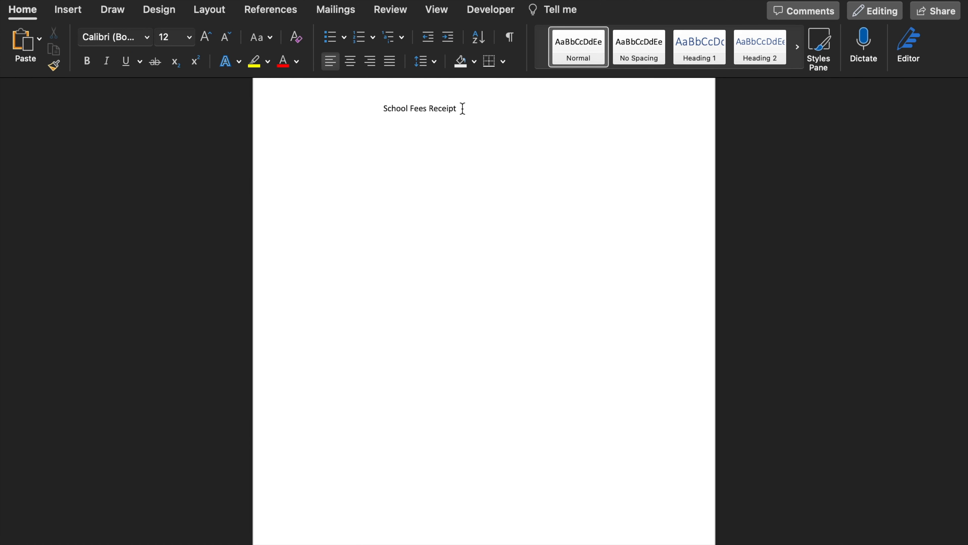
left_click_drag(462, 108, 382, 107)
left_click(147, 37)
left_click(167, 167)
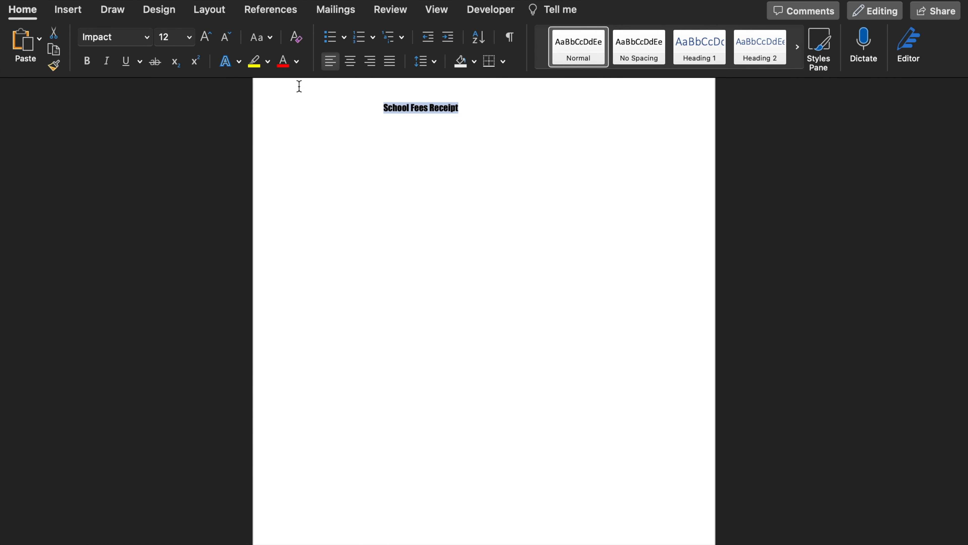
- Enlarge the "School Fees Receipt" title to 36 pt
left_click(206, 37)
left_click(206, 36)
left_click(205, 36)
left_click(206, 36)
left_click(206, 36)
left_click(206, 37)
left_click(206, 37)
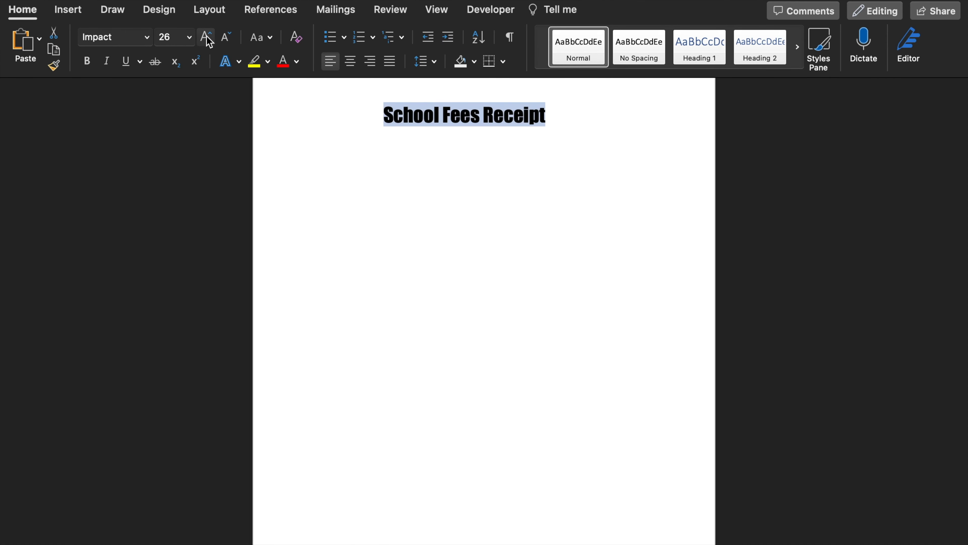
left_click(207, 38)
left_click(207, 37)
- Underline the title and colour it dark red
left_click(126, 61)
left_click(297, 62)
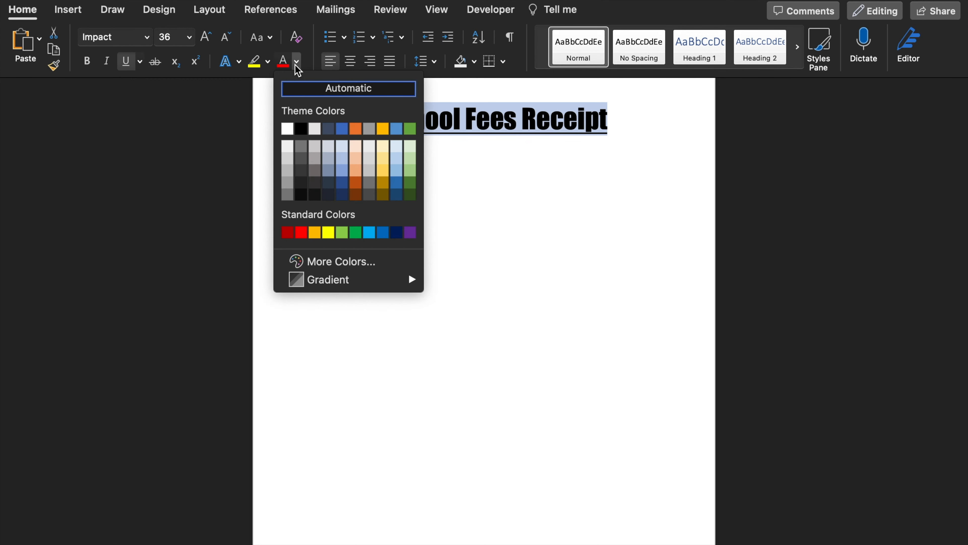
left_click(286, 231)
left_click(466, 208)
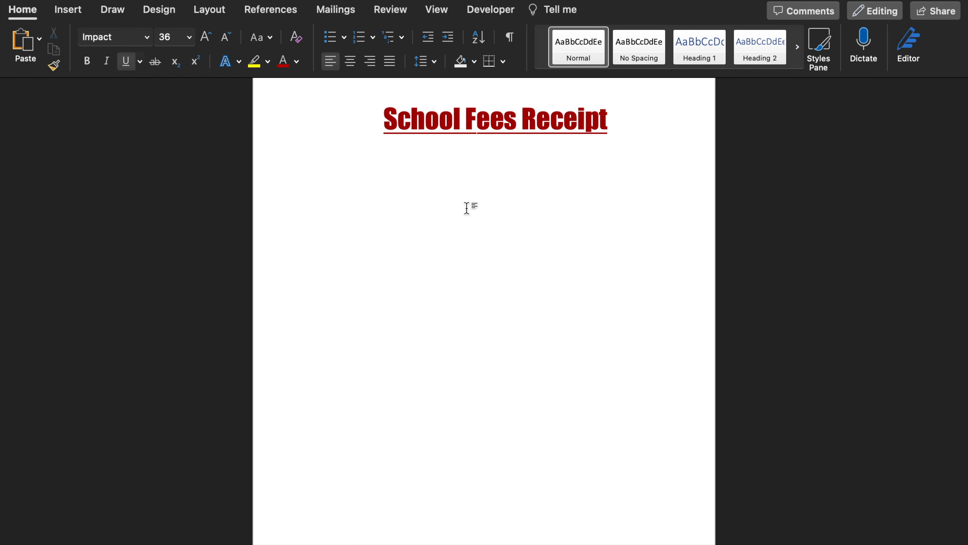
- Insert the picture file Office Monk Logo.png on the title line, ahead of the title
left_click(309, 125)
left_click(69, 10)
left_click(129, 38)
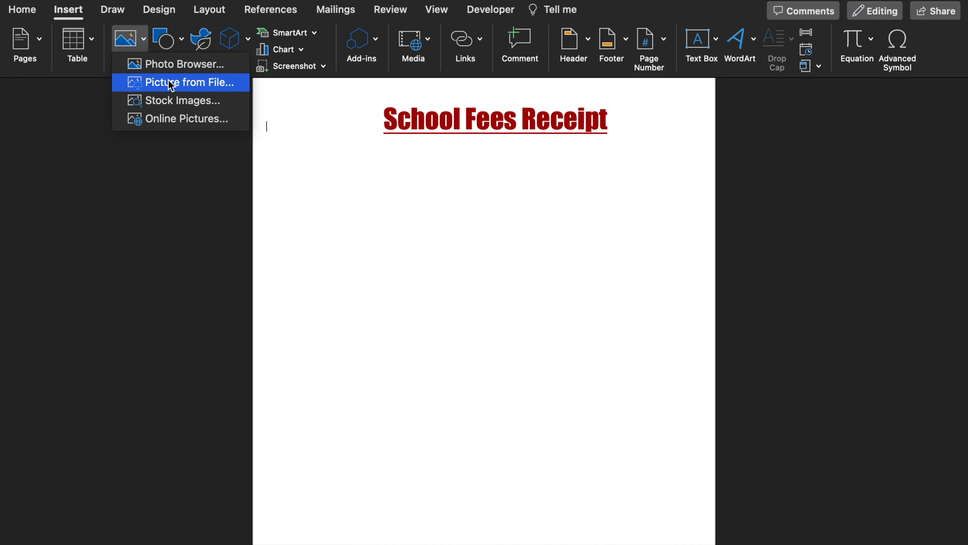
left_click(172, 85)
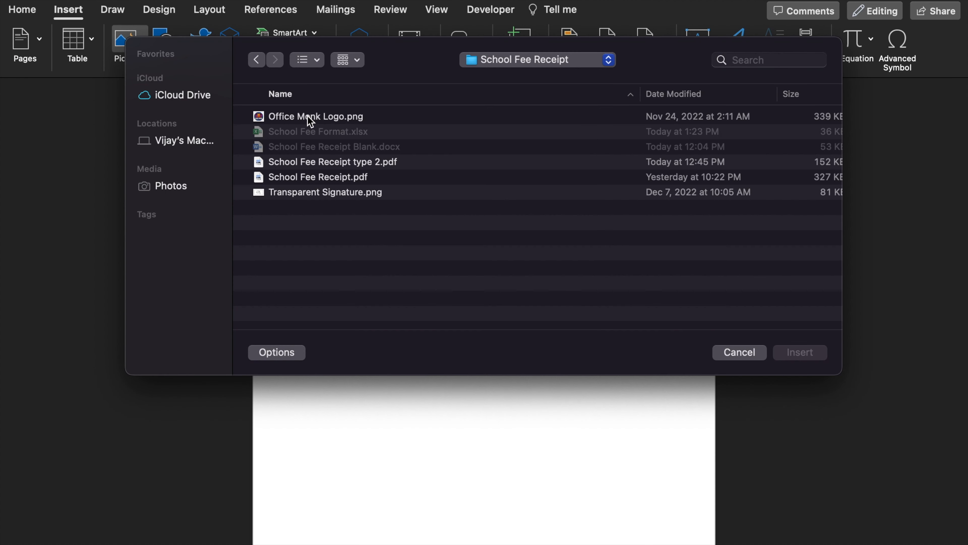
left_click(311, 121)
left_click(801, 353)
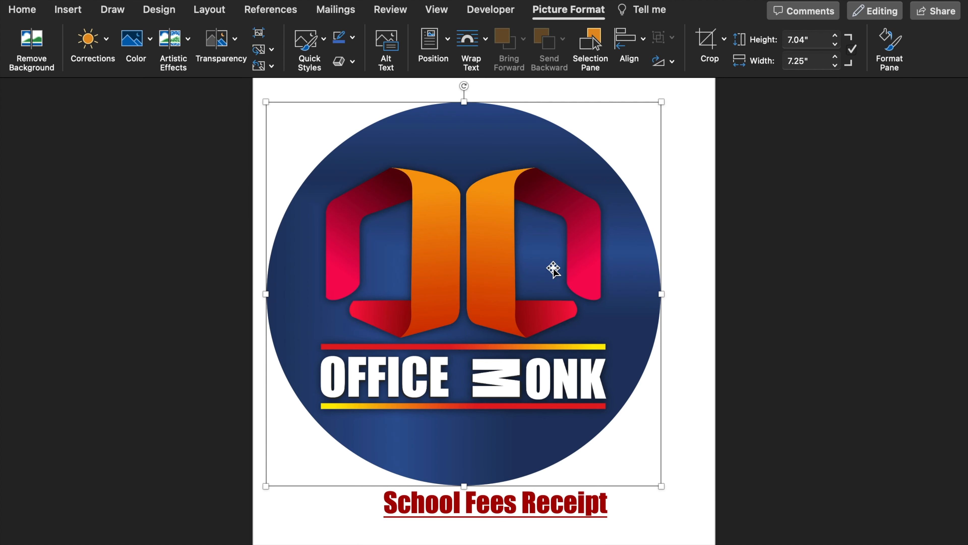
- Wrap the logo in front of the text and shrink it to a small emblem beside the start of the title
right_click(553, 269)
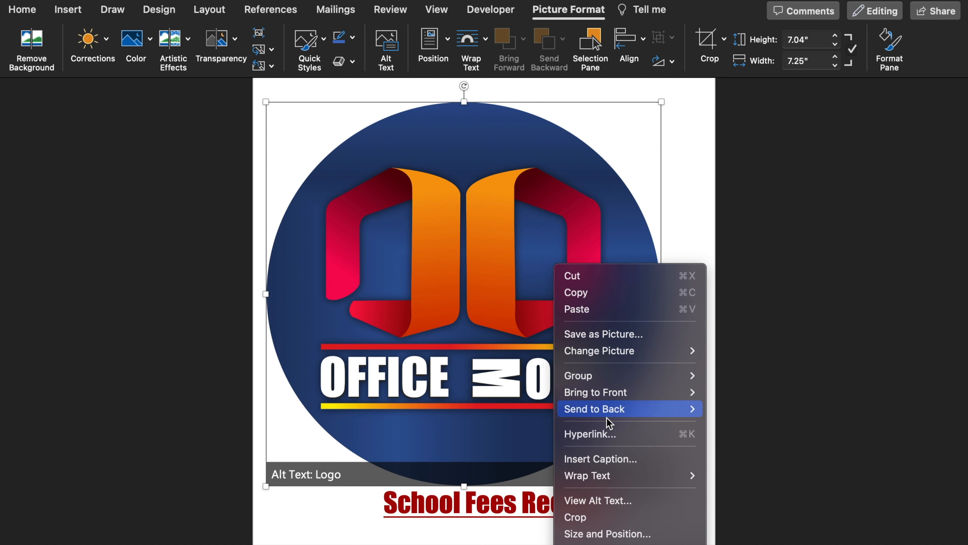
mouse_move(610, 477)
left_click(766, 467)
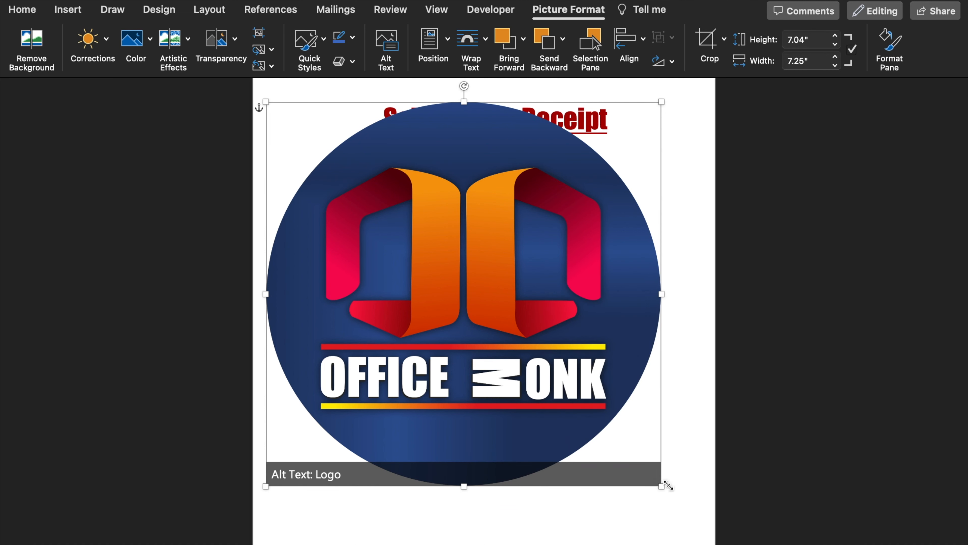
left_click_drag(662, 485, 334, 124)
left_click(320, 188)
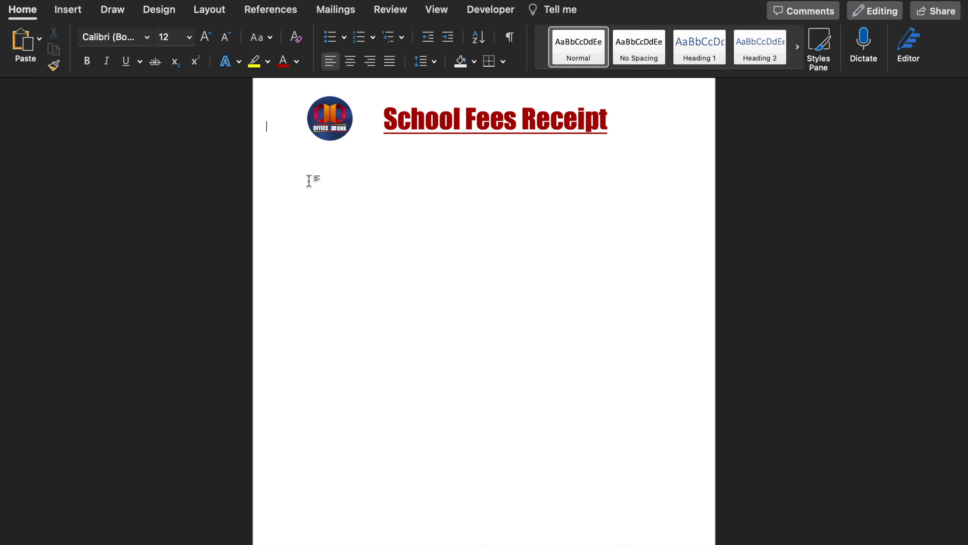
- Add the label "Student Roll No.:" below the logo and set it in Times New Roman
left_click(294, 175)
type("Student Roll No.")
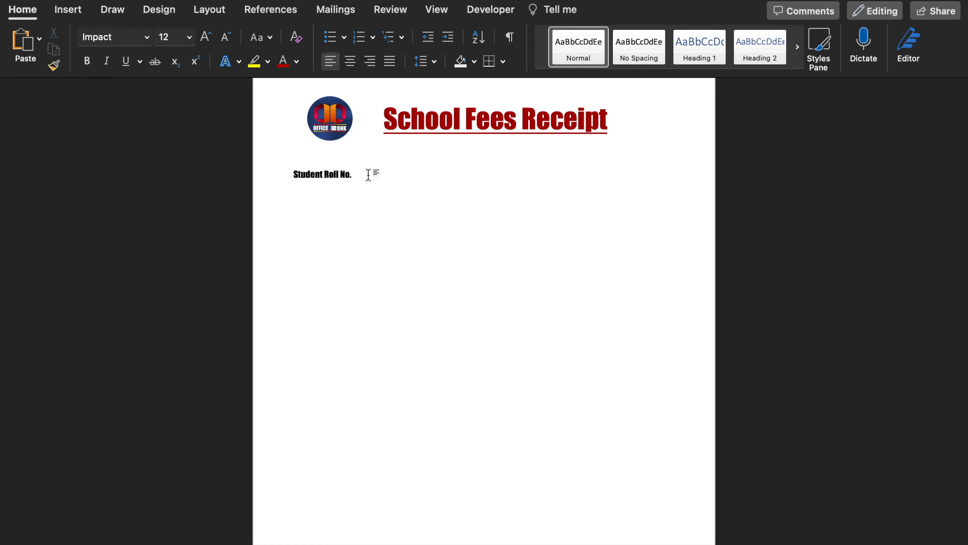
type(":")
triple_click(368, 174)
left_click(147, 37)
left_click(184, 229)
- Add the labels "Student Name:" and "Class / Div.:" on separate lines below the roll number label
key("Right")
key("Return")
type("Studen")
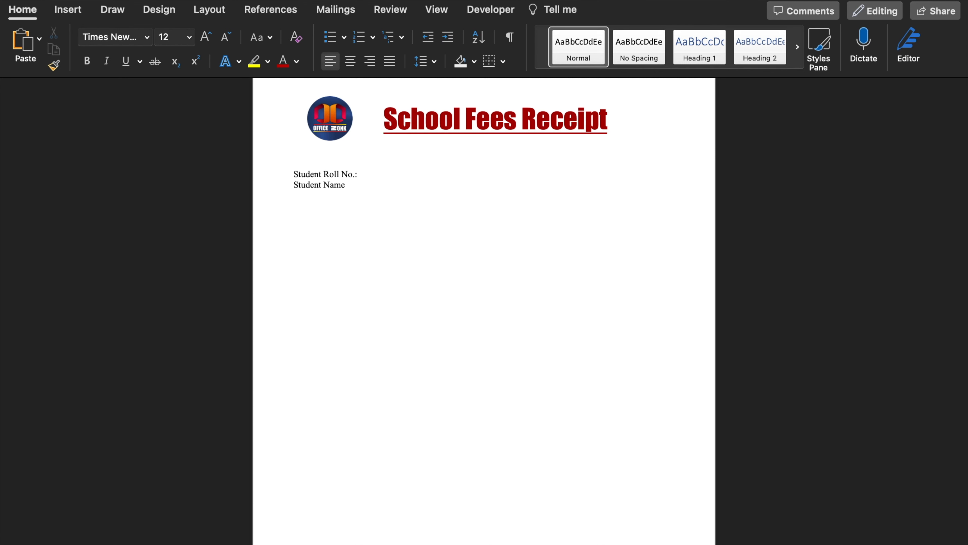
type("t Name:")
key("Return")
type("Cla")
type("ss / Div.:")
- Add "Date:" and "Academic Year:" across from the roll number and name labels, aligned at the same starting point
type("Date:")
key("Return")
type("Academic Year:")
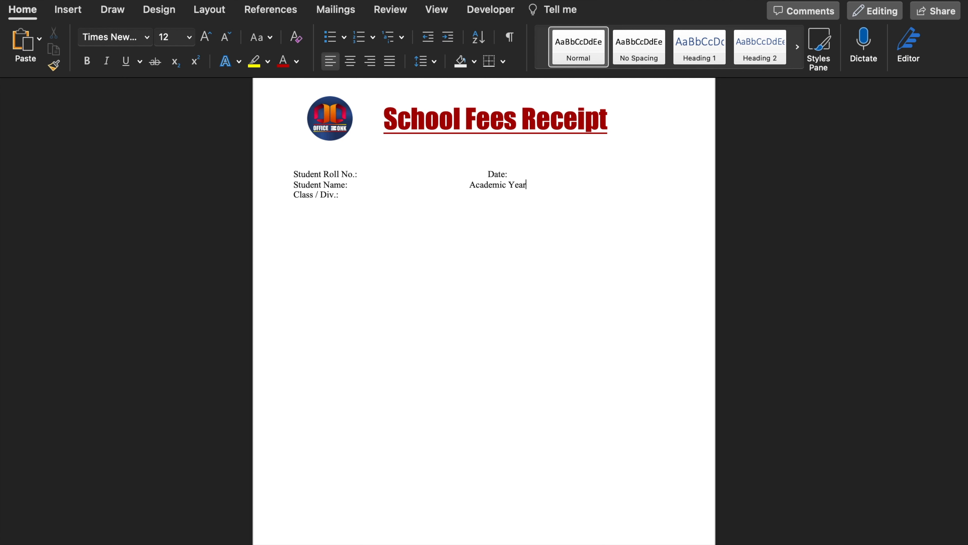
left_click(468, 185)
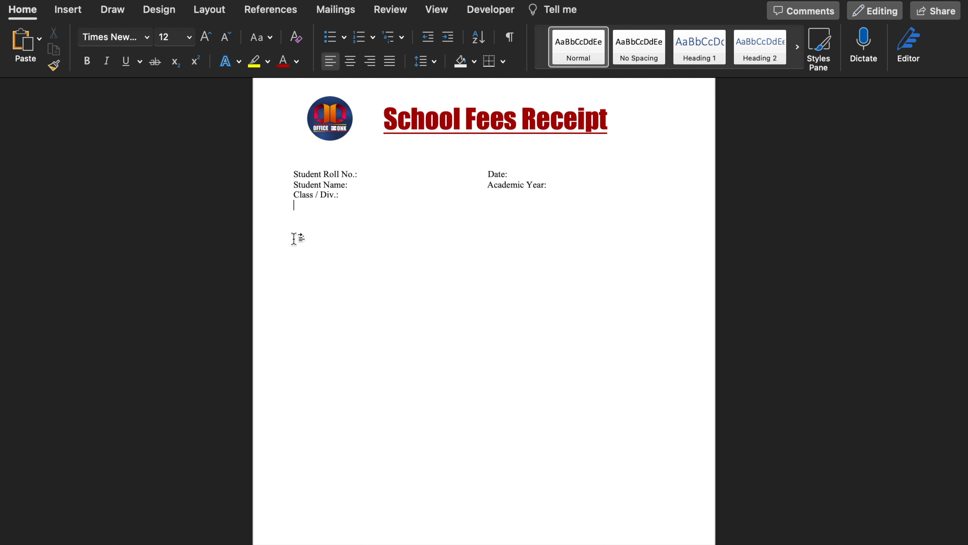
- Insert a table of two columns and eight rows below the student fields and narrow both columns to the left part of the page
left_click(68, 10)
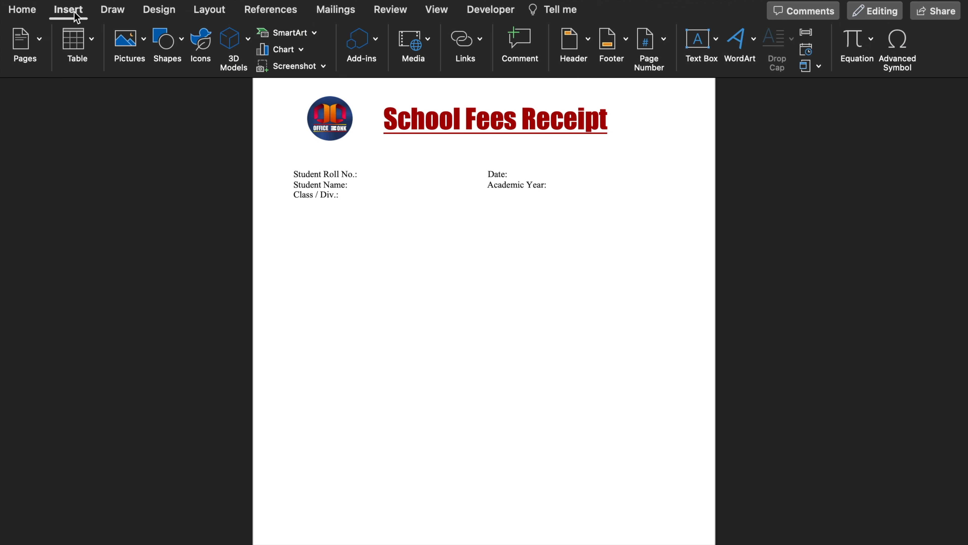
left_click(91, 47)
left_click(94, 202)
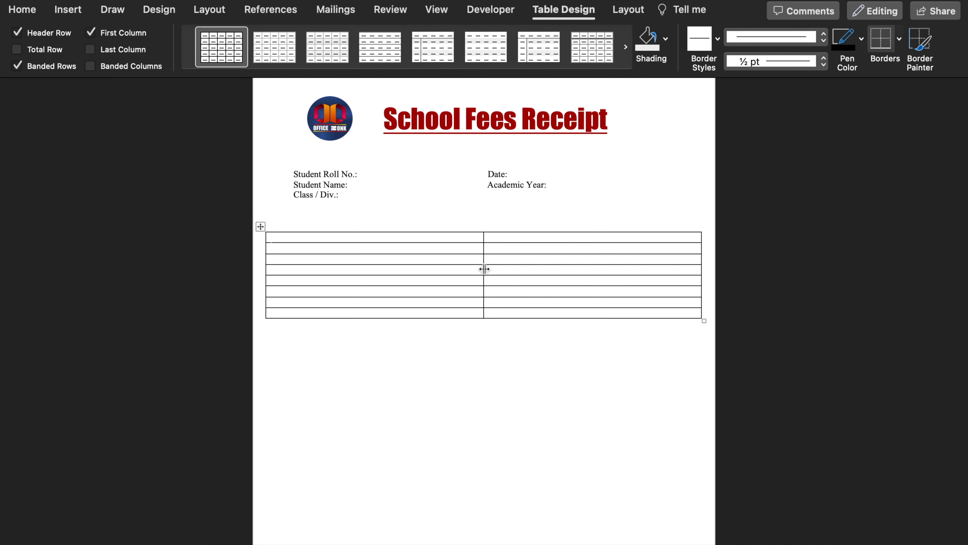
left_click_drag(484, 266, 318, 238)
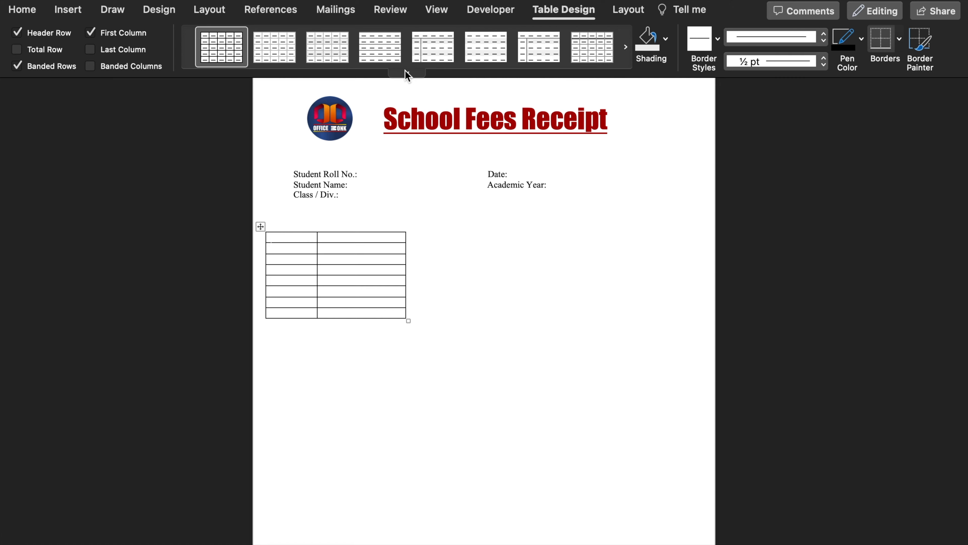
- Give the table a blue grid style with banded rows and enter the centred headings "Particulars" and "Amount"
left_click(408, 74)
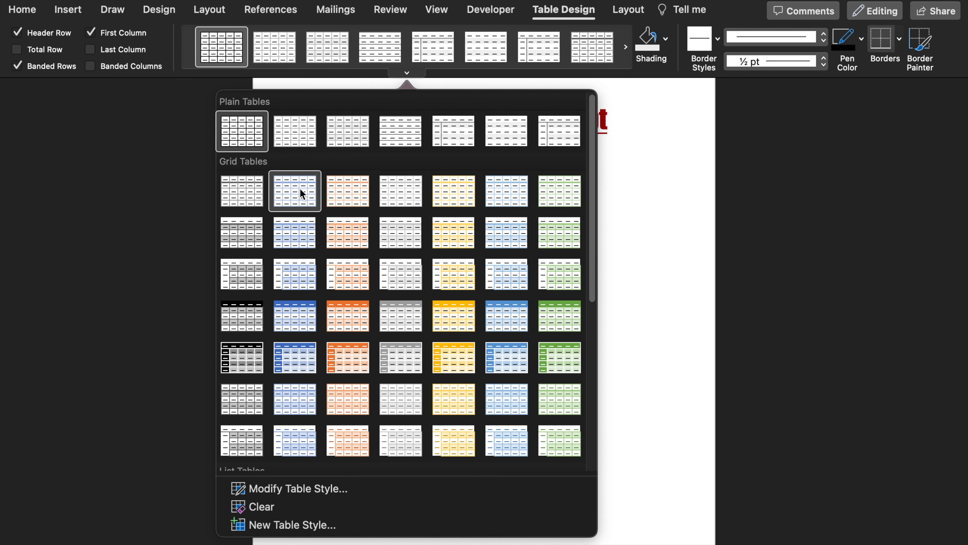
left_click(294, 307)
type("Particulars")
key("Tab")
type("Amount")
left_click_drag(375, 239, 295, 243)
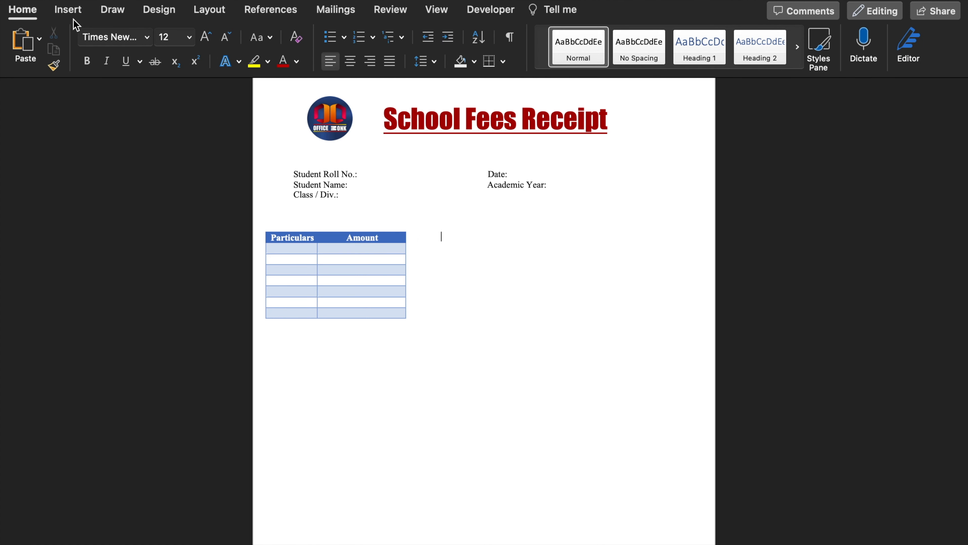
- Insert a second table of two columns and eight rows, narrow it, and place it beside the Particulars table
left_click(68, 9)
left_click(76, 38)
left_click(94, 197)
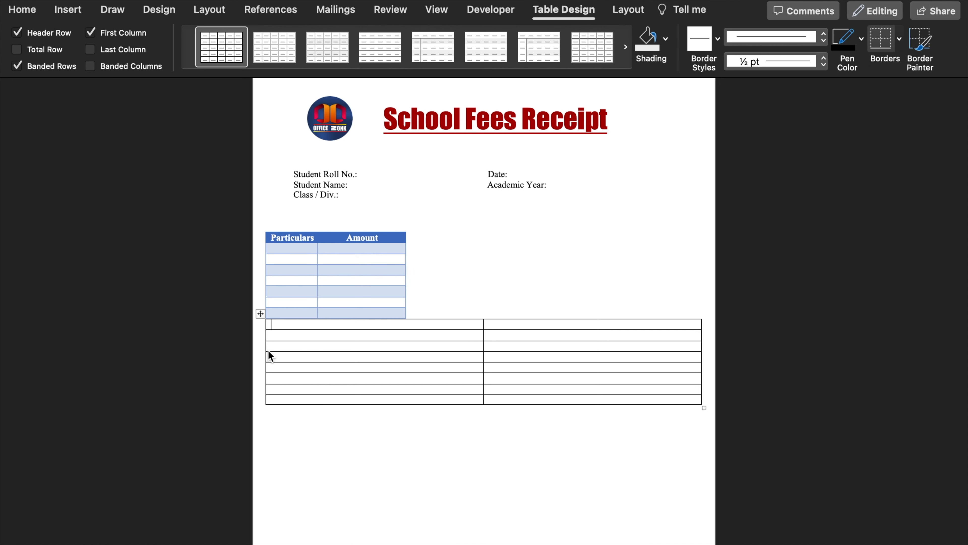
left_click_drag(265, 344, 429, 346)
left_click_drag(424, 314, 421, 226)
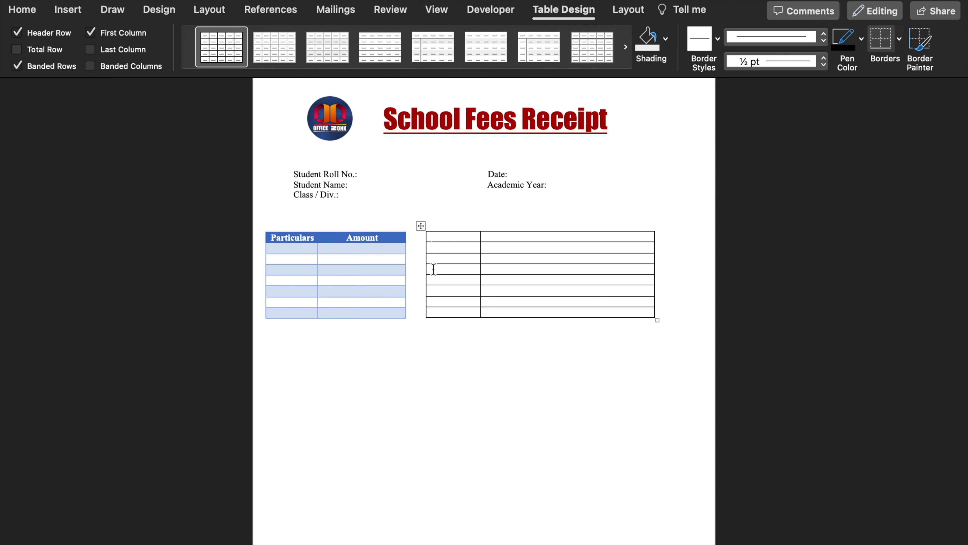
- Apply the same blue grid style to the second table and enter the headings "Fee Collections" and "Amount Paid"
left_click(395, 64)
left_click(324, 287)
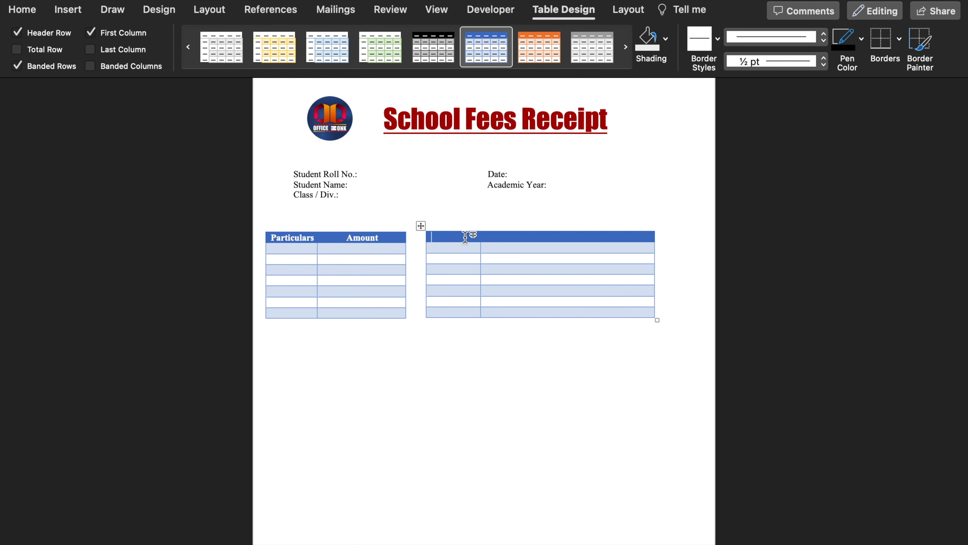
type("Fee Collections")
key("Tab")
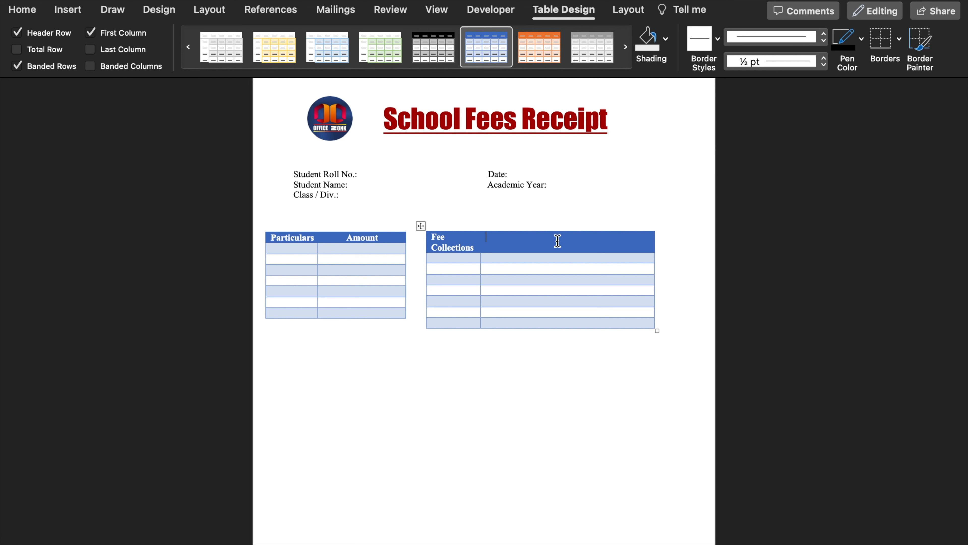
type("Amount Paid")
- Widen the Fee Collections column, shift its table to the right margin, and widen both columns of the Particulars table
left_click_drag(482, 263, 525, 261)
left_click_drag(420, 226, 467, 226)
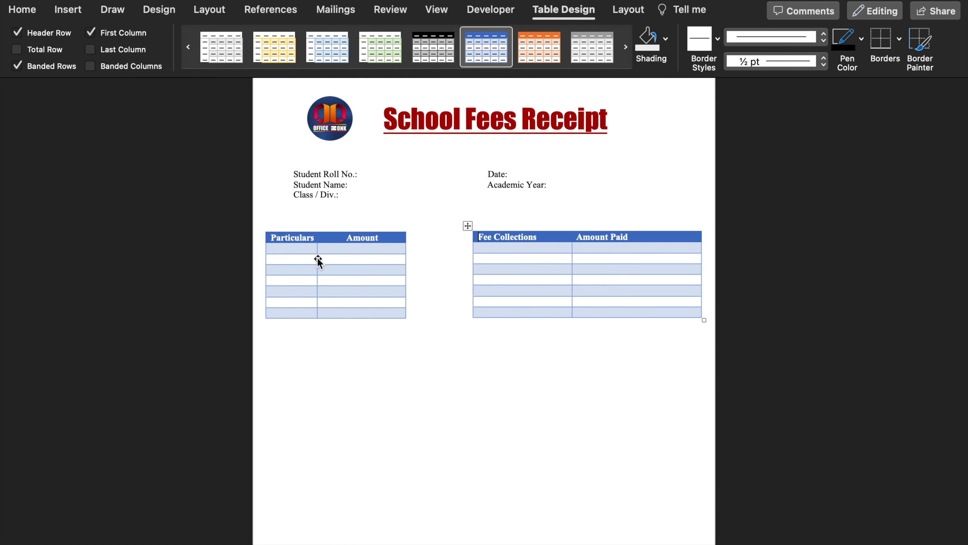
left_click_drag(320, 258, 340, 257)
left_click_drag(406, 252, 456, 250)
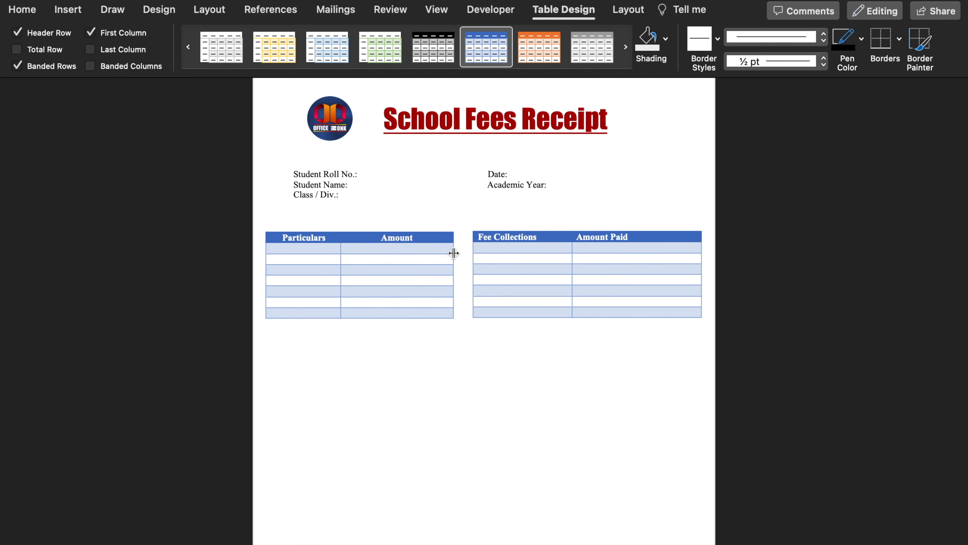
- Add the spaced labels "Remarks 1:", "Remarks 2:" and "Signature:" below the tables
left_click(270, 341)
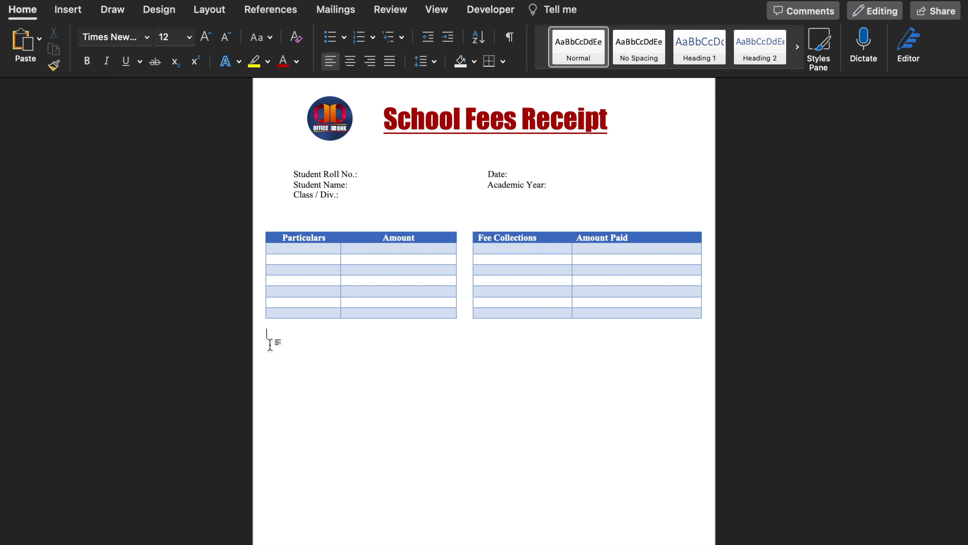
type("Remarks 1: ")
type("Remarks 2: ")
type("Signature:")
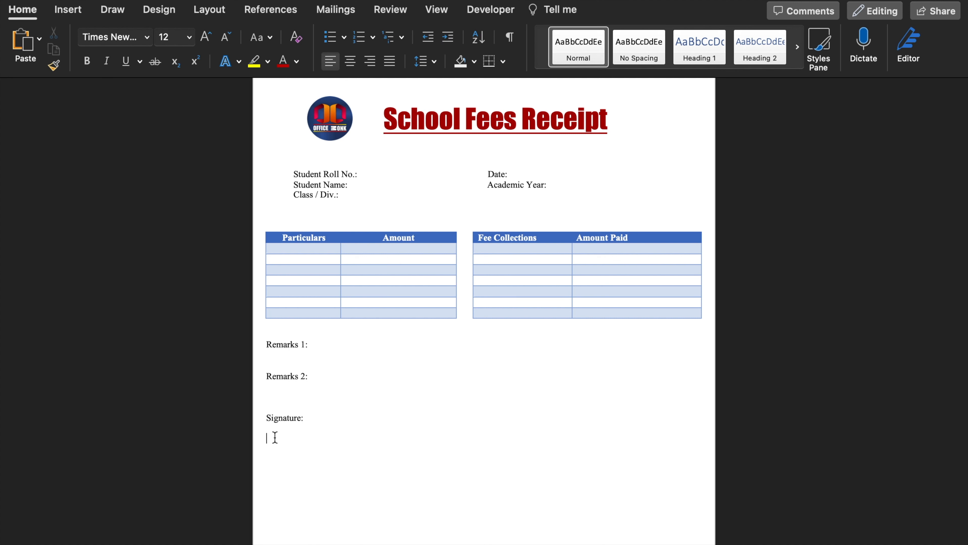
- Insert the picture file Transparent Signature.png below the Signature label
left_click(73, 12)
left_click(143, 38)
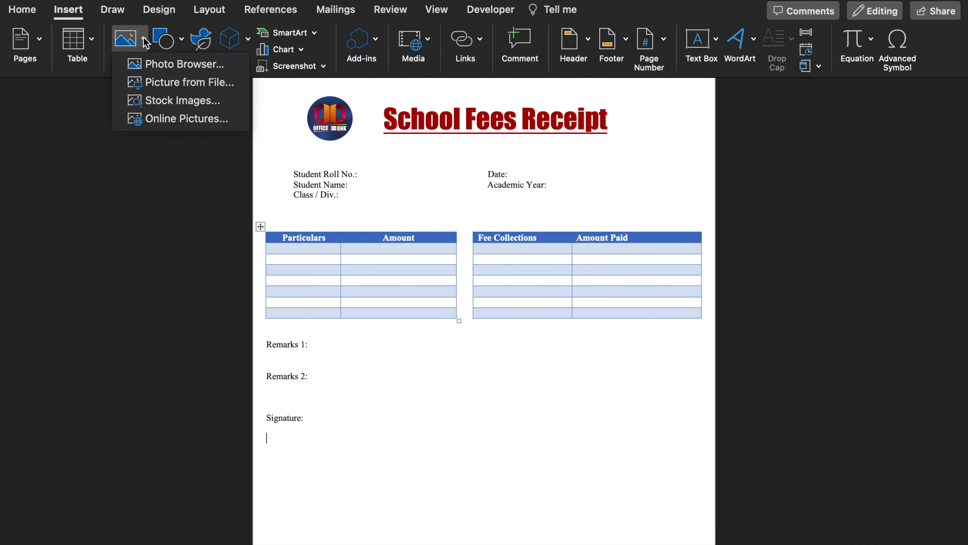
left_click(176, 81)
left_click(326, 191)
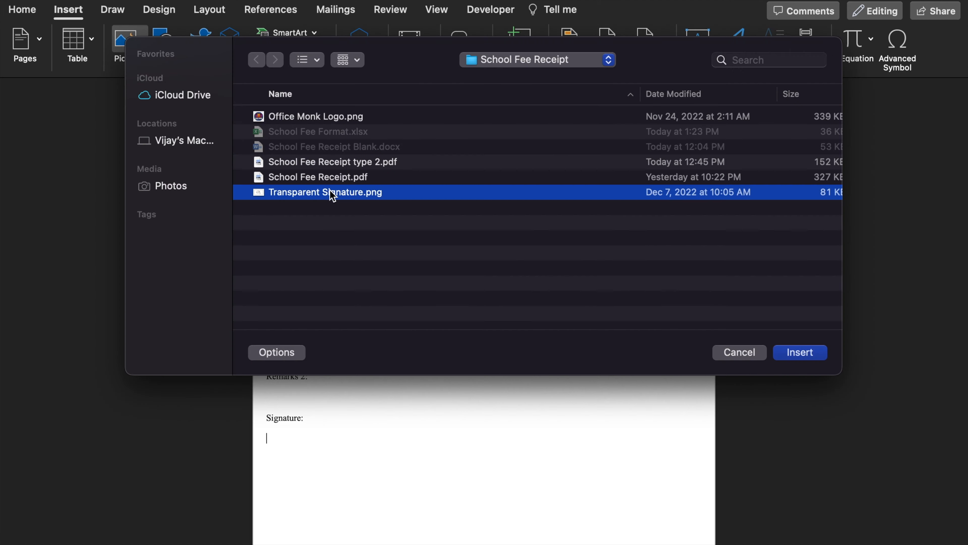
left_click(799, 352)
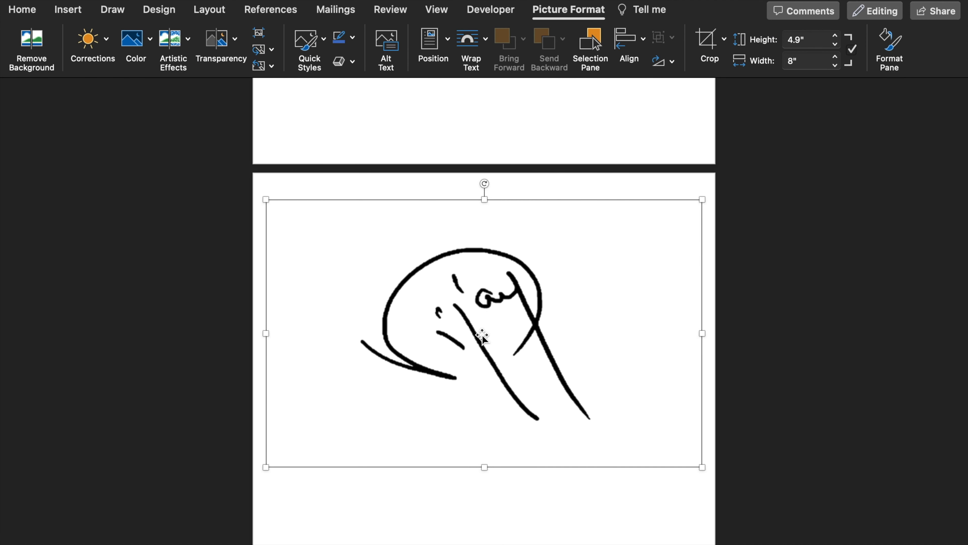
- Wrap the signature picture in front of the text and shrink it to a small image just below the Signature label
right_click(482, 336)
mouse_move(569, 491)
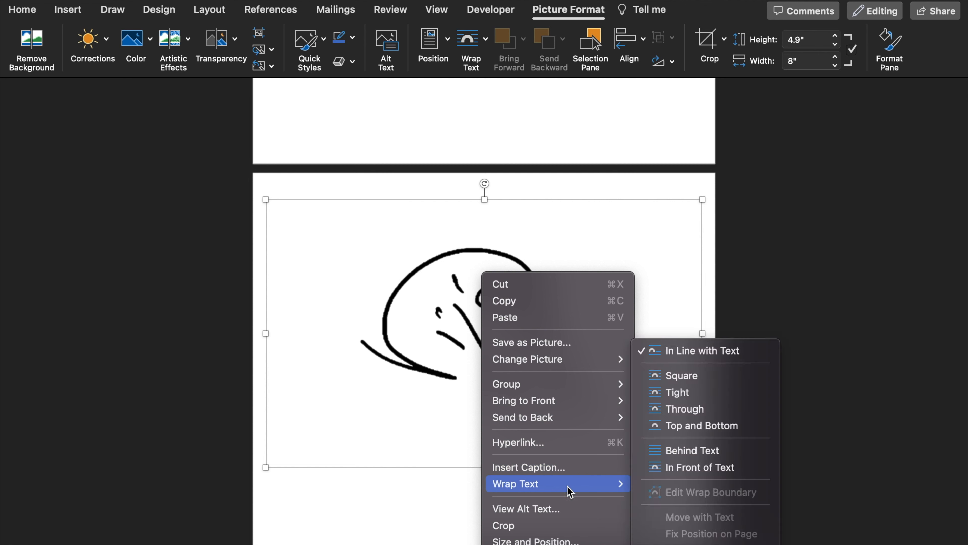
left_click(681, 468)
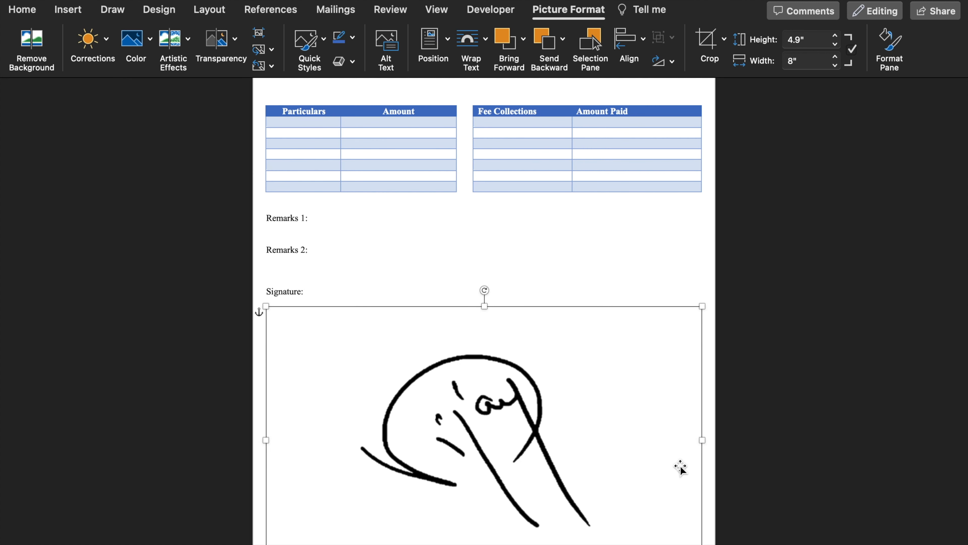
left_click_drag(266, 307, 485, 443)
left_click_drag(591, 509, 392, 362)
mouse_move(499, 427)
left_mouse_down()
mouse_move(350, 335)
mouse_move(363, 344)
mouse_move(324, 339)
left_mouse_up()
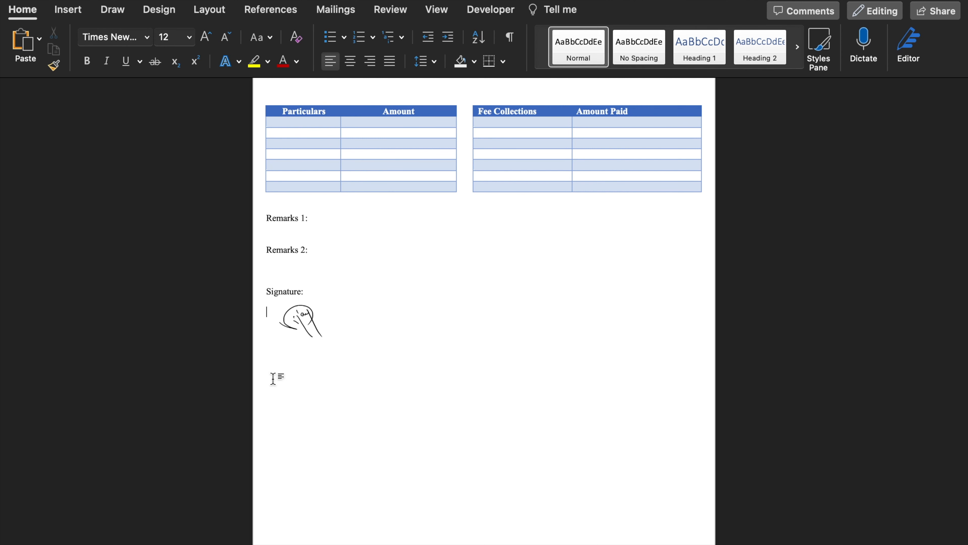
- Draw a straight line about 7.92" wide across the page below the signature
left_click(79, 11)
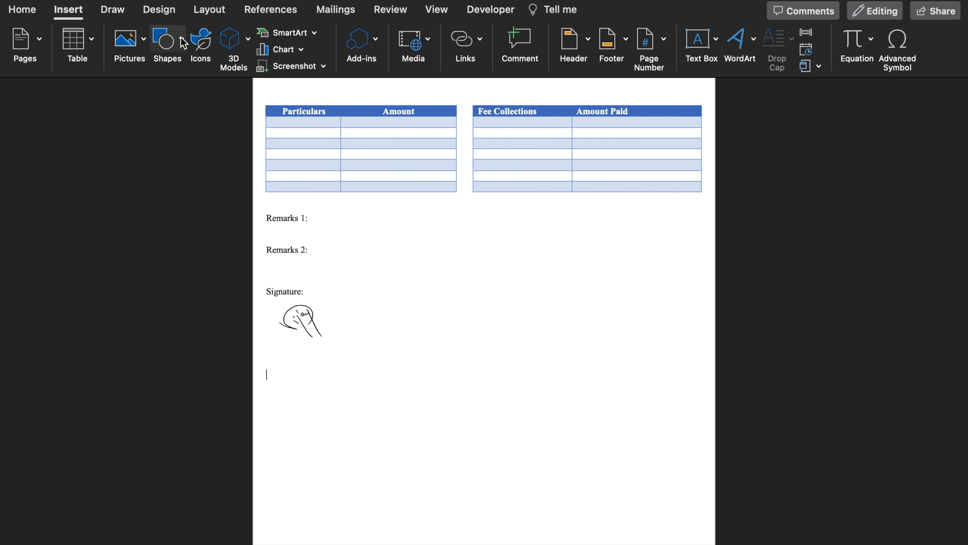
left_click(183, 41)
left_click(188, 86)
left_click_drag(267, 373, 698, 367)
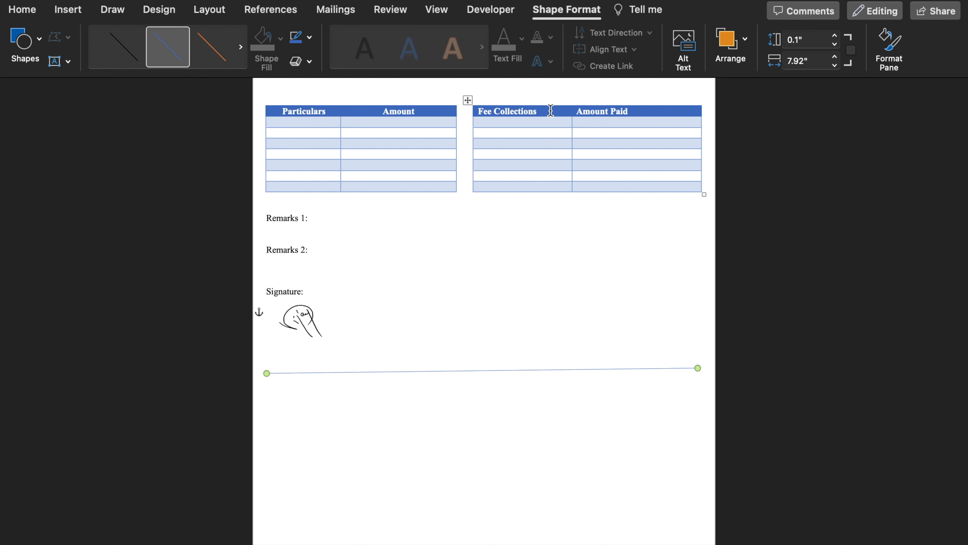
- Set the line's weight to 3 pt and its colour to dark red
left_click(310, 37)
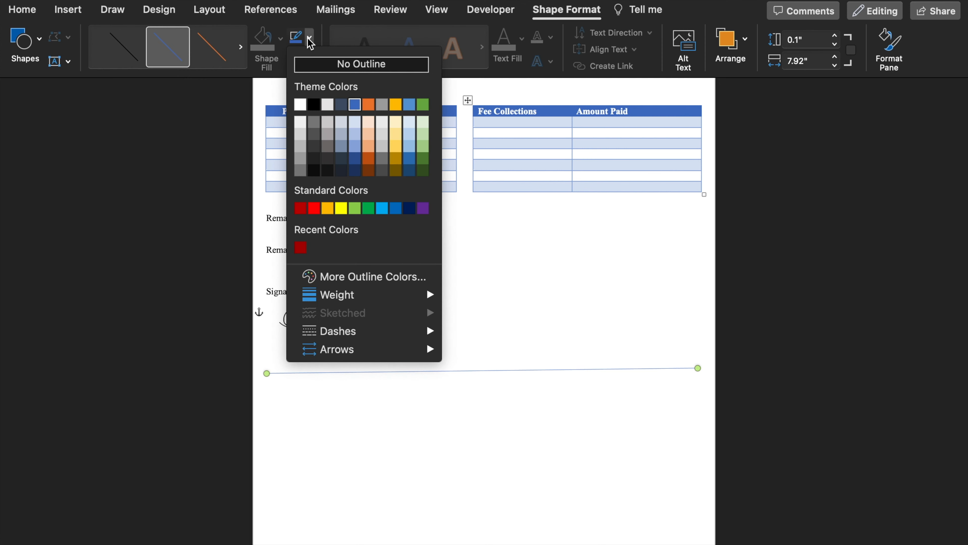
mouse_move(352, 295)
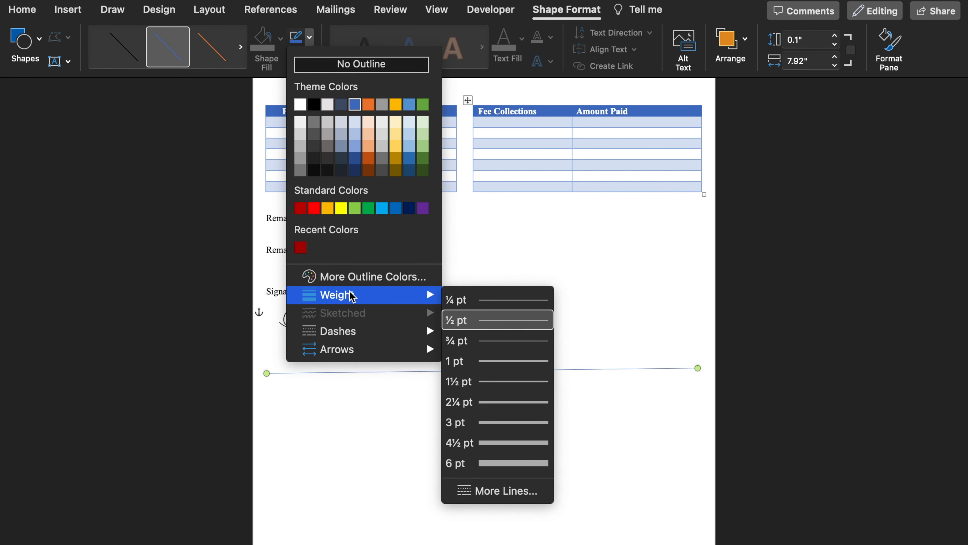
left_click(505, 422)
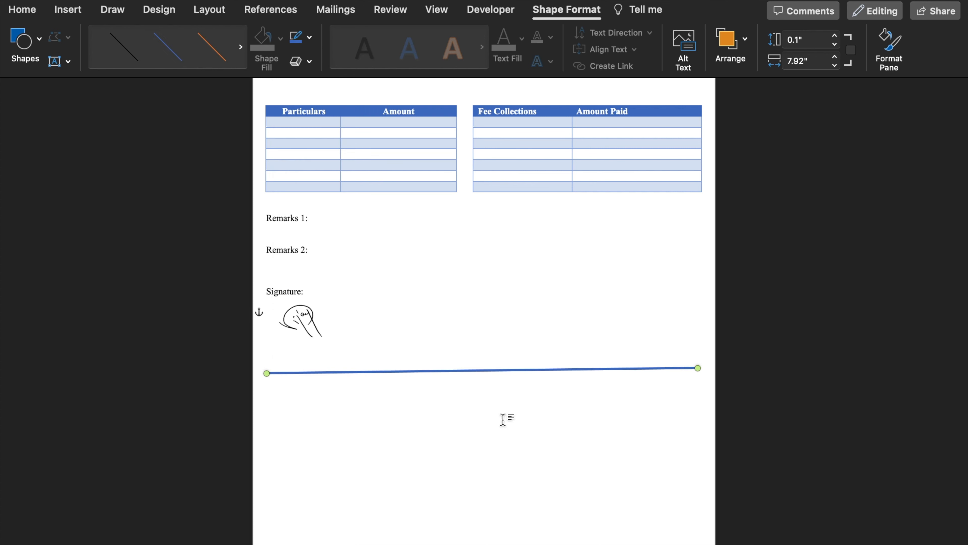
left_click(309, 37)
left_click(301, 250)
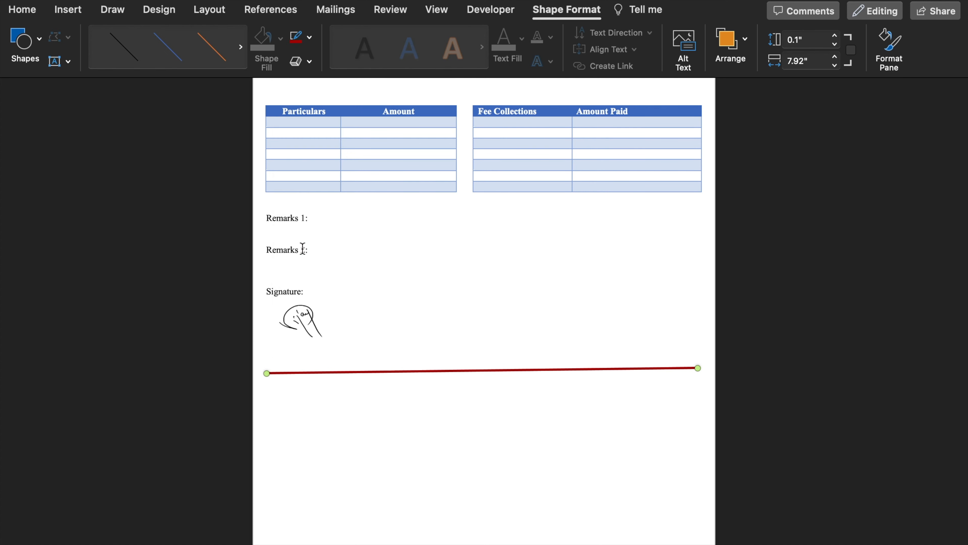
- Move the red line farther down the page and add "Address:", the city and state, and a "Pin" line below it
double_click(290, 469)
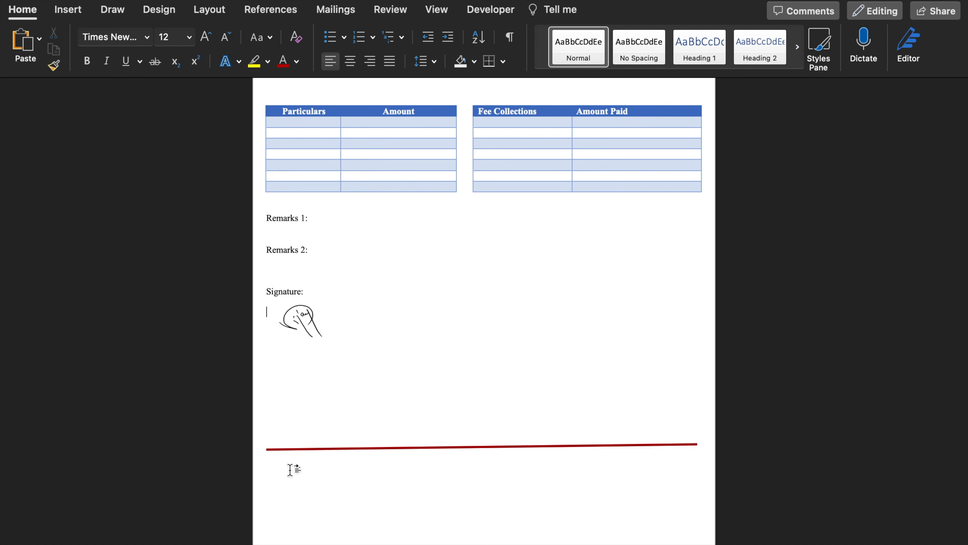
double_click(288, 469)
type("Address:")
key("Return")
type("Navi Mumbai, Maharashtra")
key("Return")
type("Pin")
- Fill the first four rows under Particulars with "Tuition Fee", "Term Fee", "Exam Fee" and "Activity Fee"
scroll(305, 186, "up", 3)
left_click(305, 186)
left_click(402, 326)
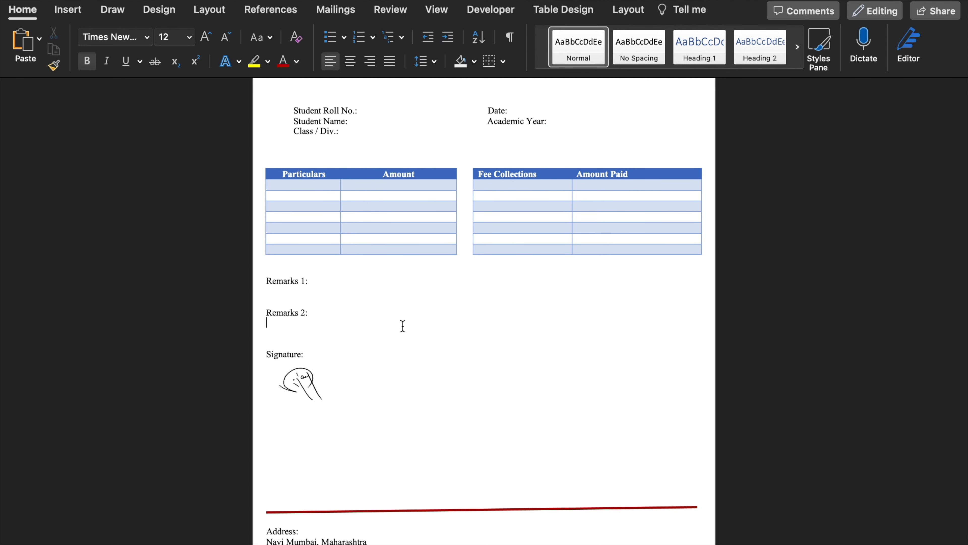
left_click(337, 220)
type("Tuition Fee")
left_click(297, 196)
type("Term Fee")
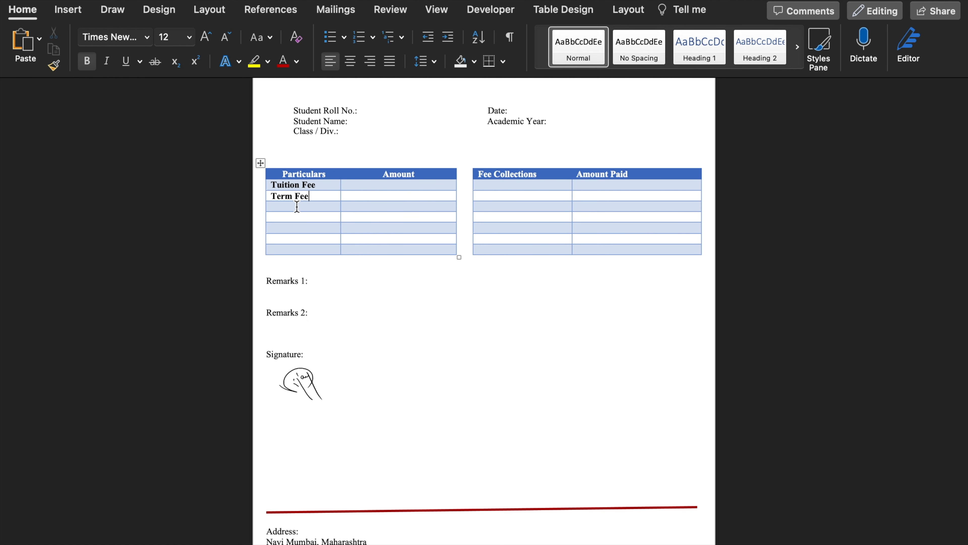
left_click(297, 206)
type("Exam Fee")
type("Activity Fee")
- Add "Transport Fee" and "Books & Stationary" under Particulars and widen that column so each entry fits on one line
left_click(297, 228)
type("Transport Fee")
left_click(295, 240)
type("Books & Stationary")
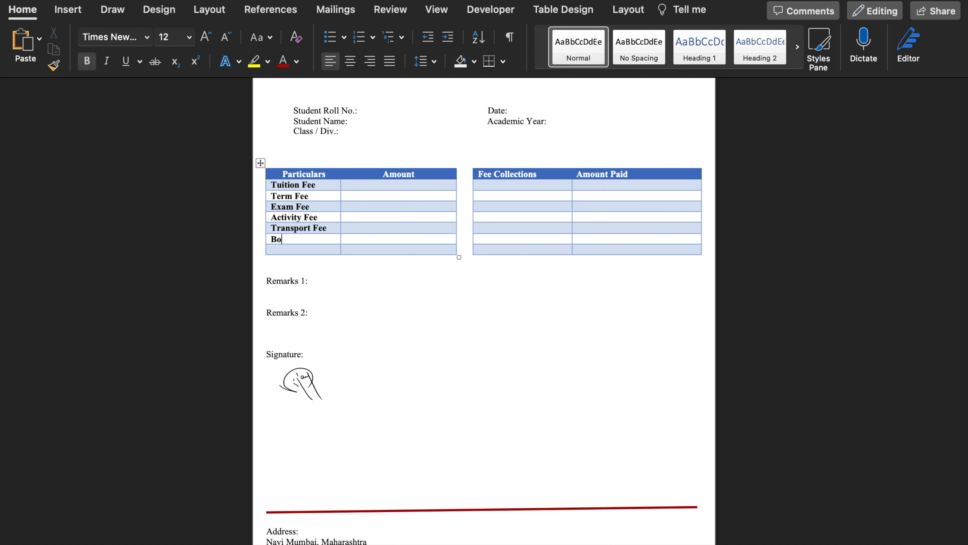
left_click_drag(352, 201, 352, 202)
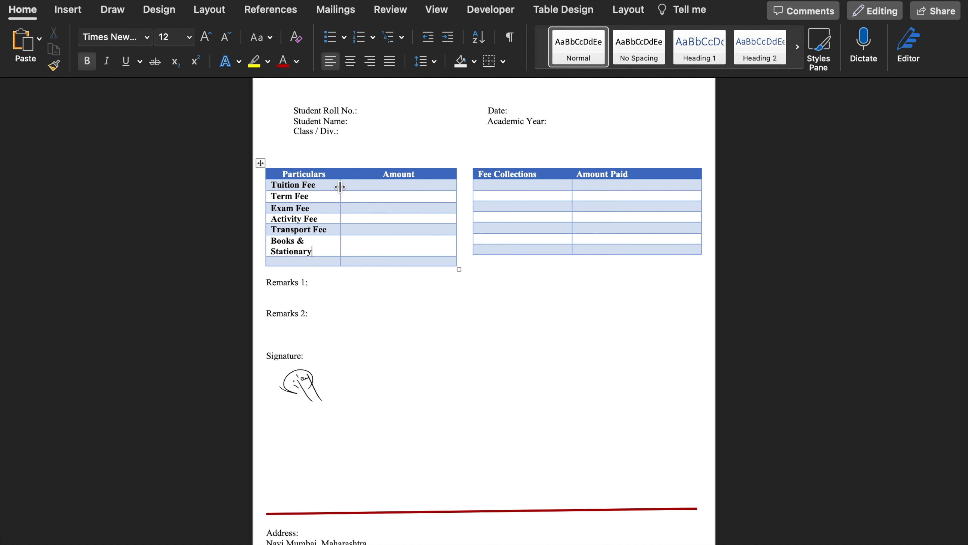
left_click_drag(339, 188, 359, 190)
- List the months April, May, June, July, August and September in the rows under Fee Collections
left_click(530, 187)
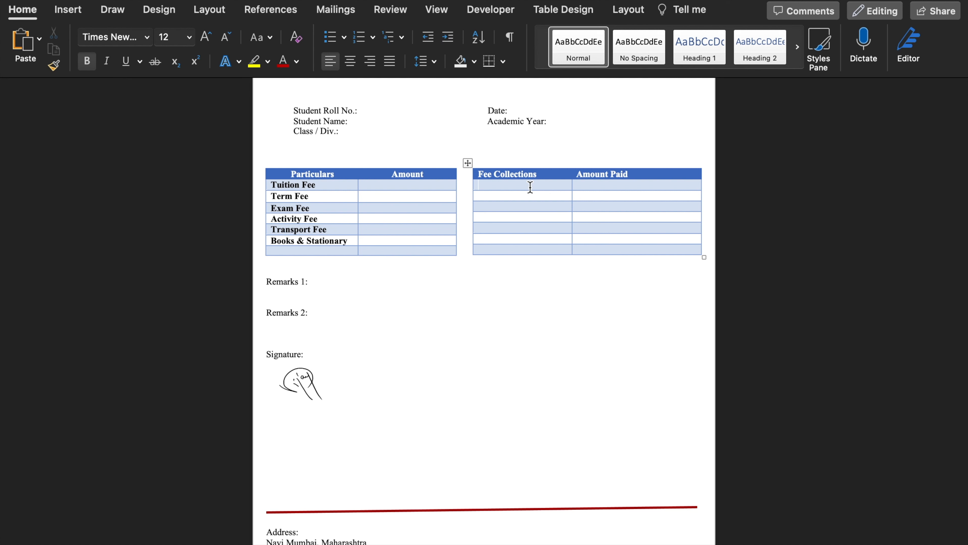
type("April")
left_click(534, 196)
type("May")
left_click(534, 207)
type("June")
left_click(534, 217)
type("July")
left_click(535, 228)
type("August")
left_click(535, 239)
type("September")
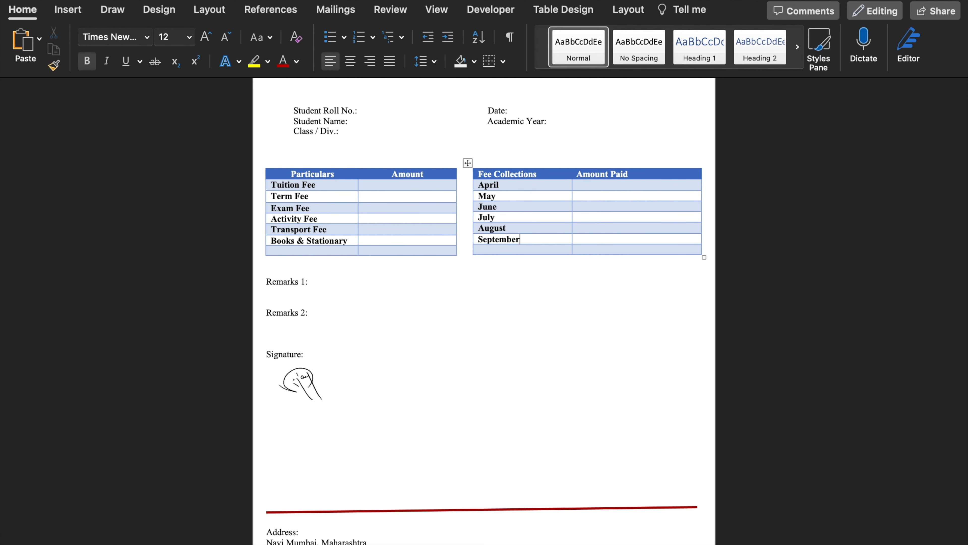
- Add seven blank rows to the end of the Fee Collections table
right_click(539, 249)
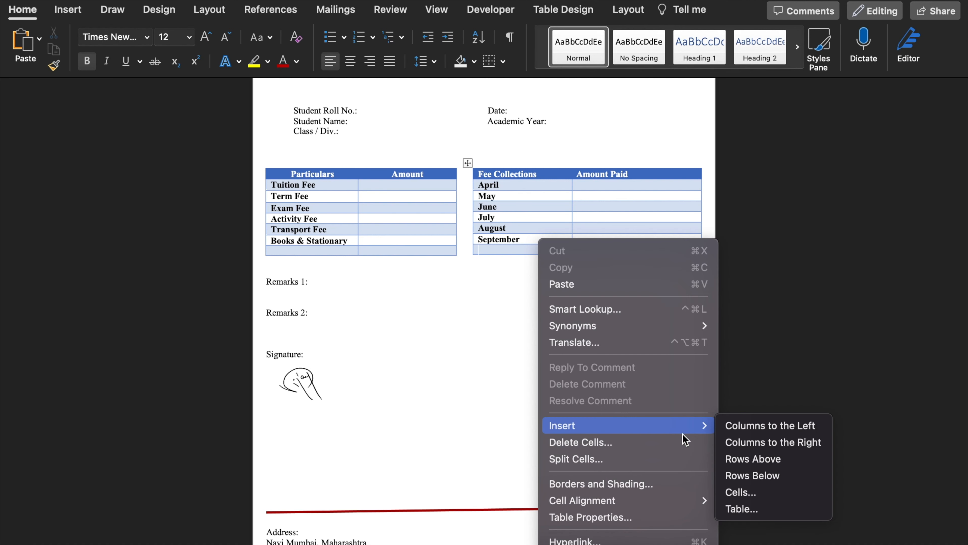
mouse_move(686, 431)
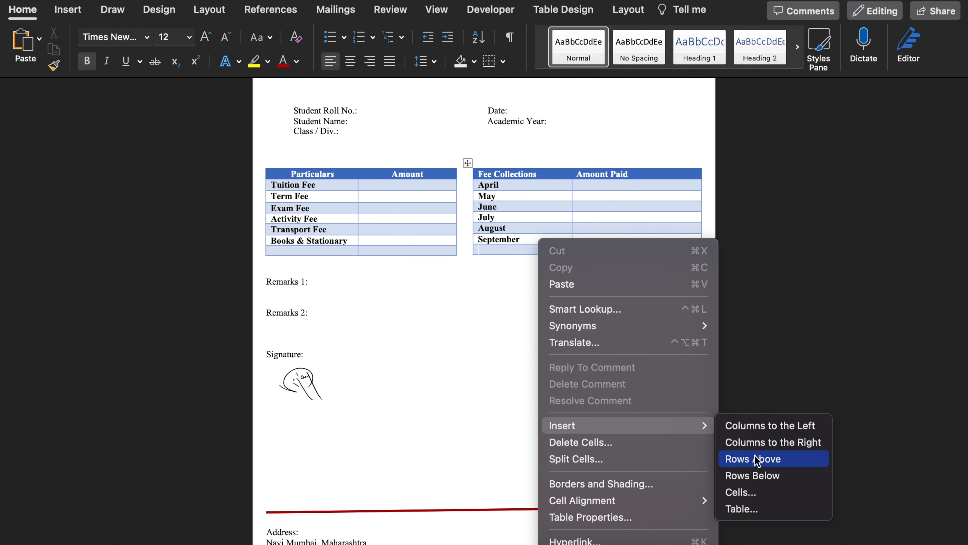
left_click(753, 475)
left_click_drag(518, 251, 523, 262)
right_click(523, 257)
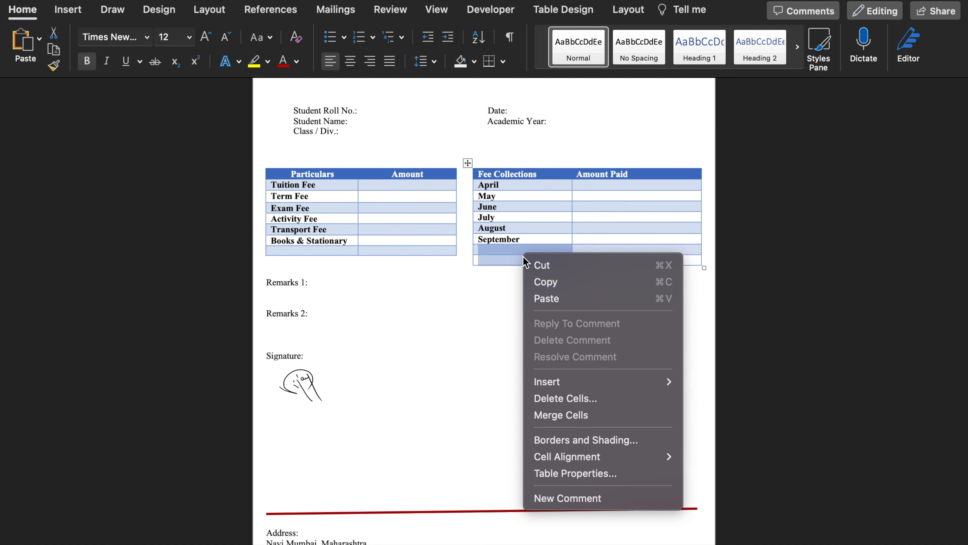
mouse_move(597, 386)
left_click(716, 431)
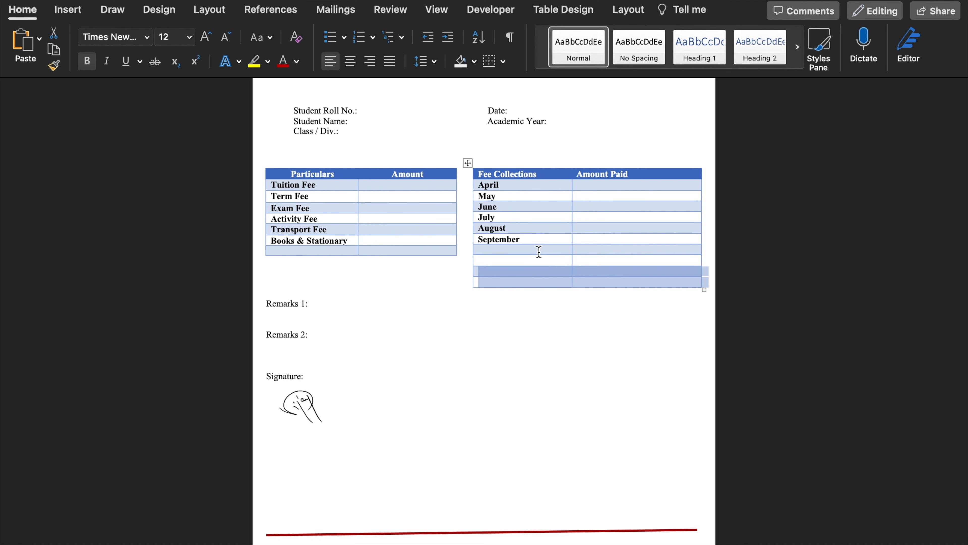
left_click(536, 250)
left_click_drag(536, 250, 544, 284)
right_click(535, 267)
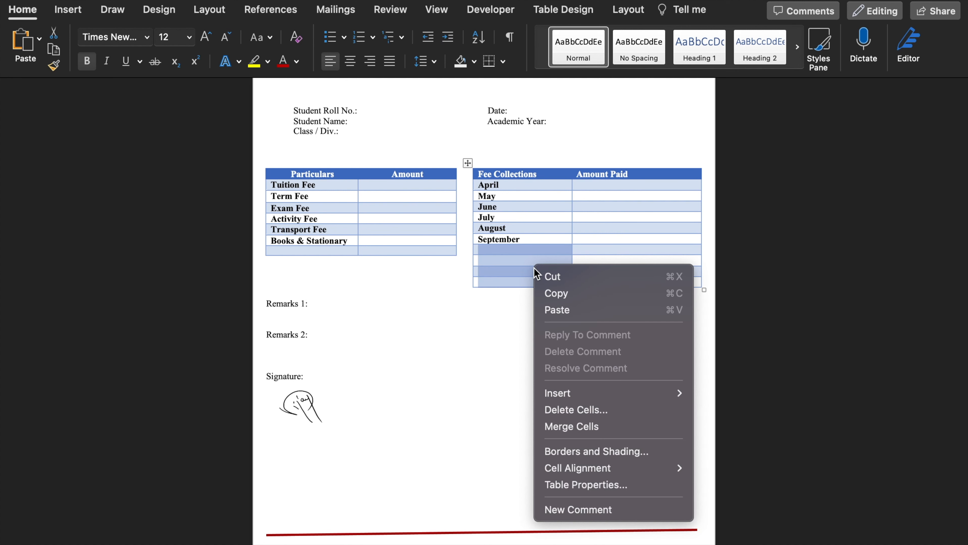
mouse_move(628, 395)
left_click(749, 443)
- Enter October, November and December under September, skip a row, and add "Total Fee Received" and "Amount Due" below
type("October")
left_click(521, 260)
type("November")
left_click(522, 271)
type("December")
left_click(522, 293)
type("T")
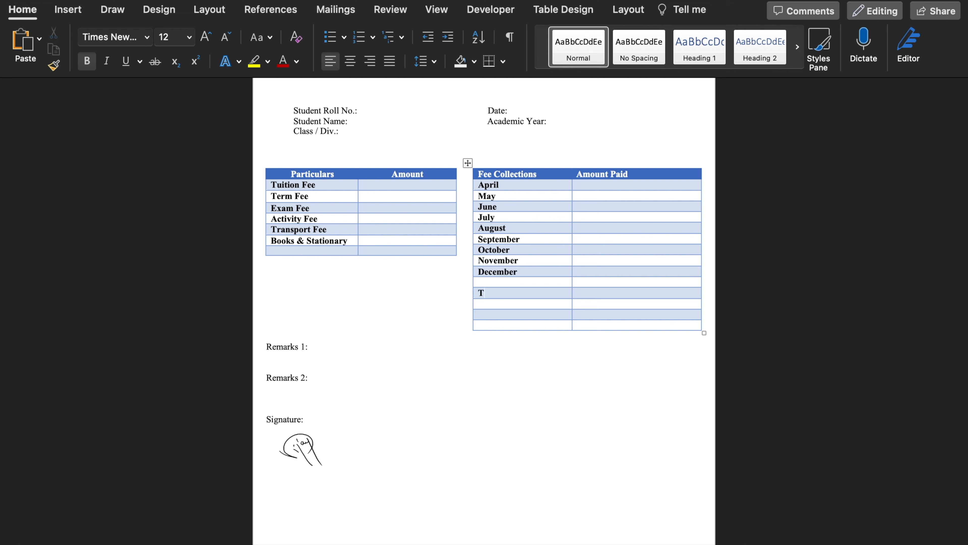
type("Total Fee Received")
type("Amount Due")
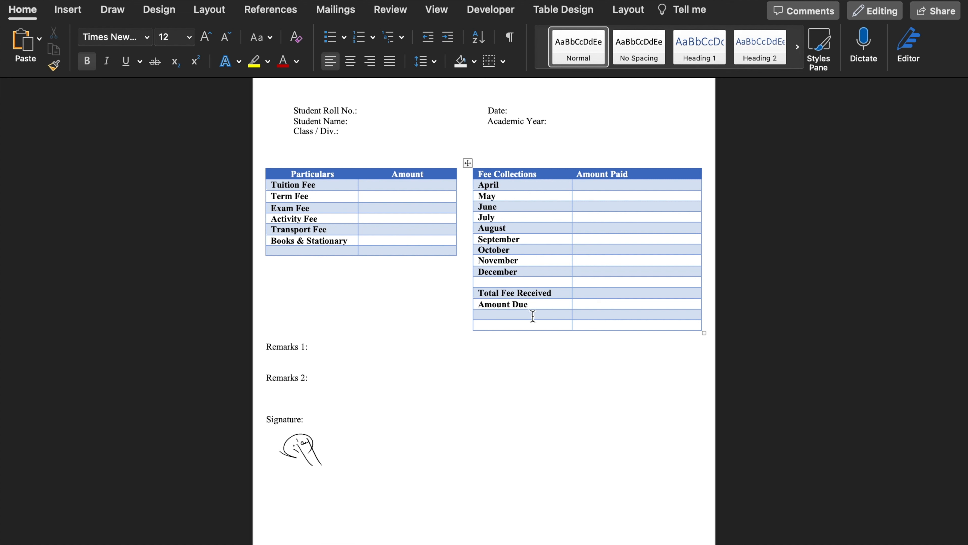
- Delete the two unused rows below Amount Due and extend the Particulars table with five blank rows
left_click_drag(532, 316, 534, 324)
key("BackSpace")
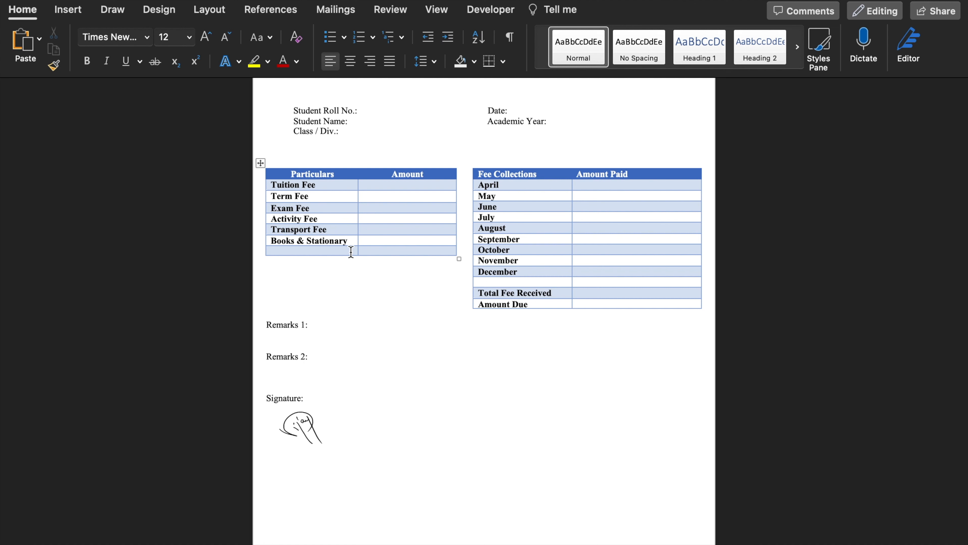
key("super+v")
- Shade the Total Fee Received and Amount Due rows dark red
left_click_drag(479, 293, 583, 302)
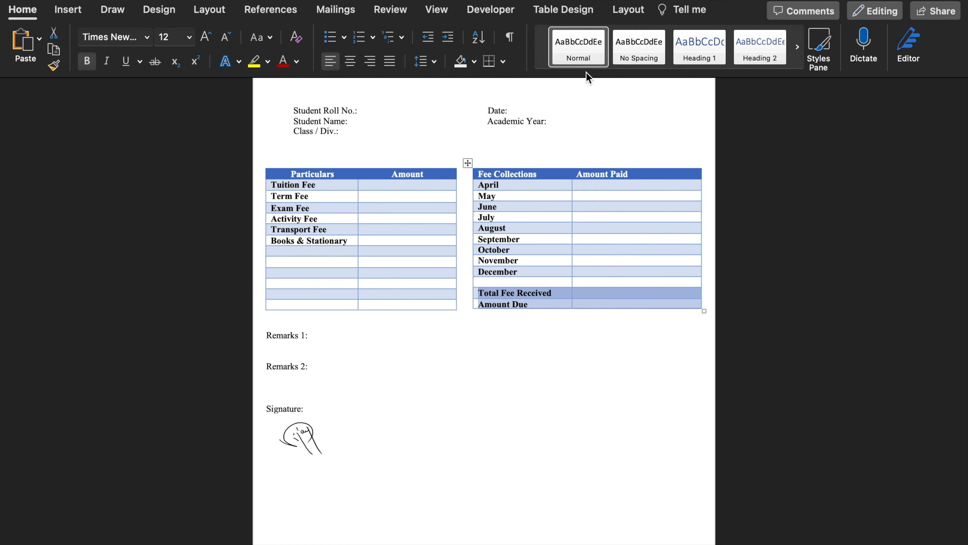
left_click(578, 13)
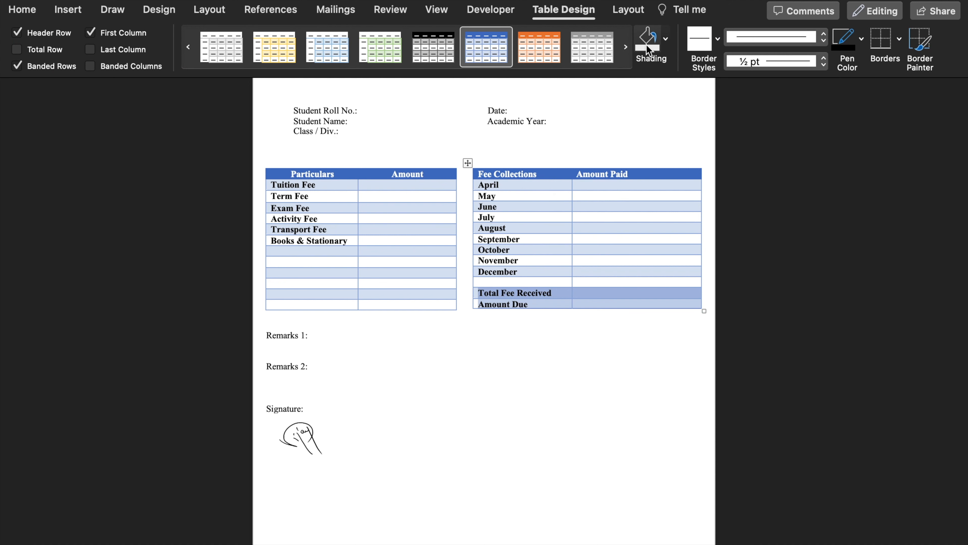
left_click(665, 39)
left_click(651, 216)
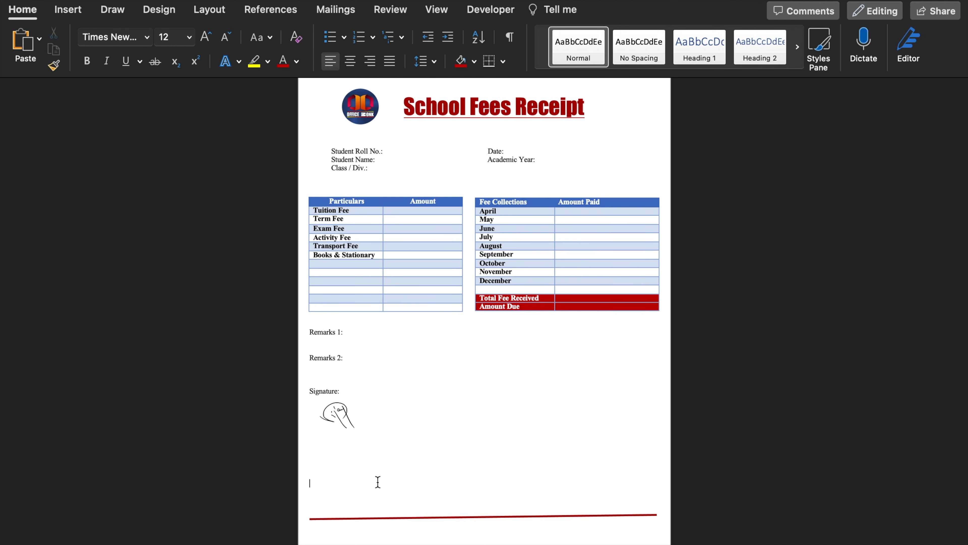
- Remove the surplus blank lines between the signature and the address block to pull the address up
key("Delete")
key("Delete")
key("Delete")
key("Delete")
key("Delete")
key("Delete")
key("Delete")
key("Delete")
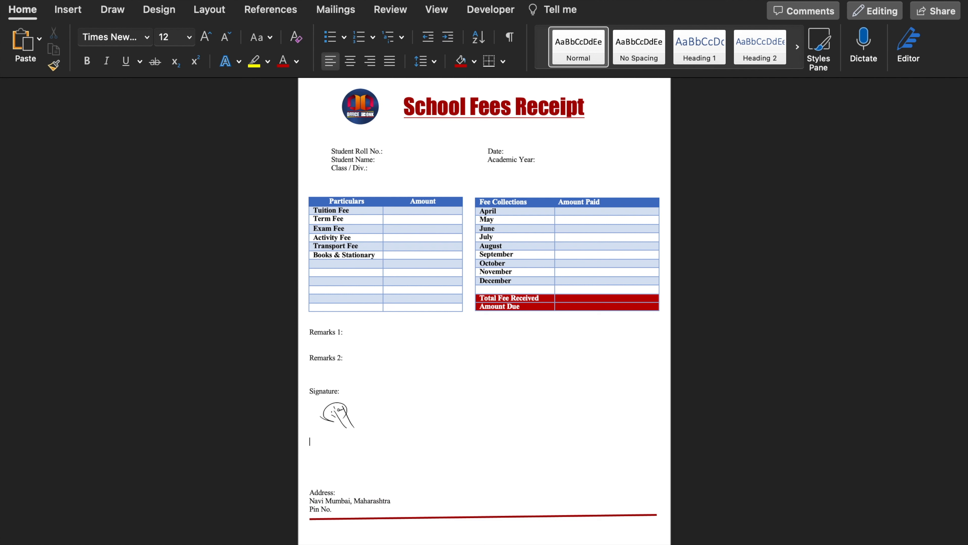
- Move the red line up so it sits between the signature and the address block
left_click(473, 466)
mouse_move(473, 466)
left_mouse_down()
mouse_move(492, 515)
mouse_move(484, 461)
left_mouse_up()
left_click(645, 406)
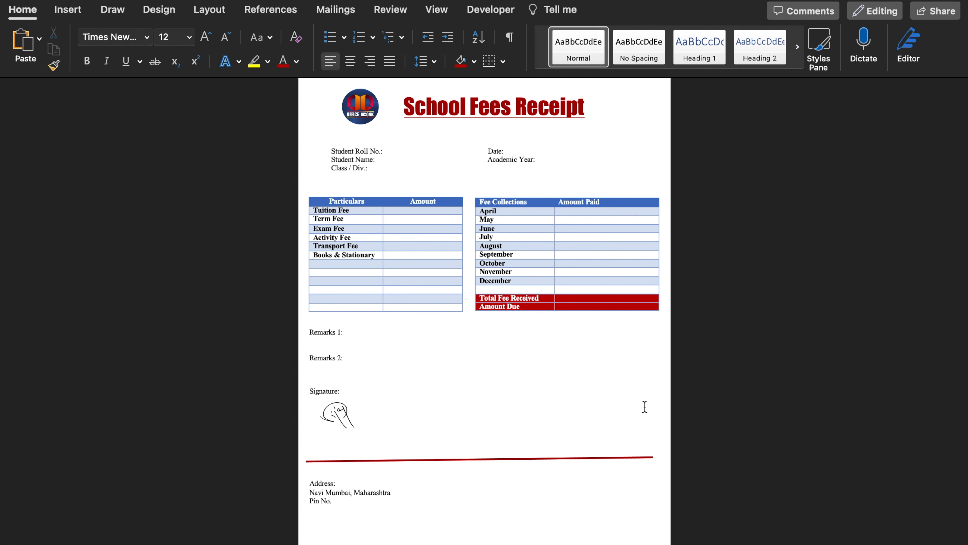
- Start a Labels mail merge using the Microsoft 1/2 Letter label with the laser and ink jet printer type
left_click(383, 151)
left_click(335, 10)
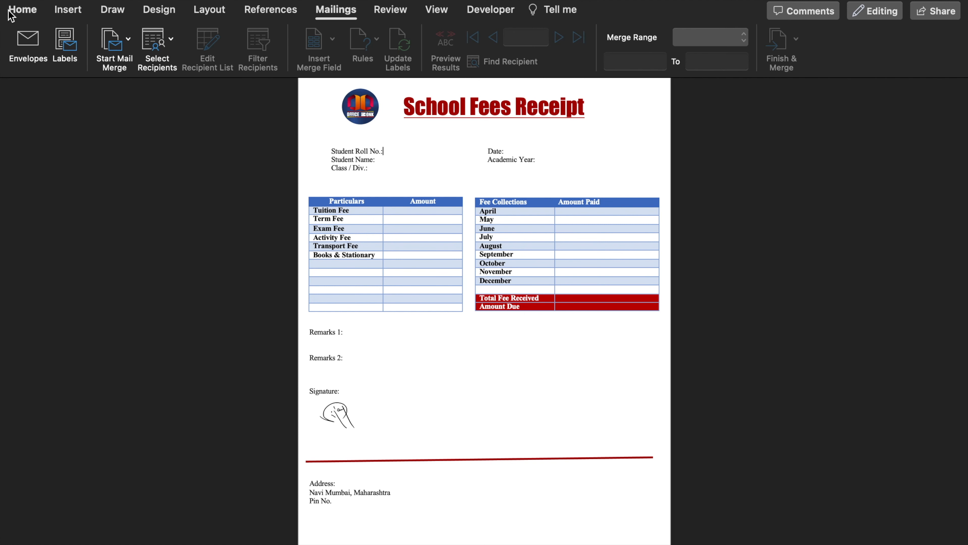
left_click(17, 11)
left_click(335, 11)
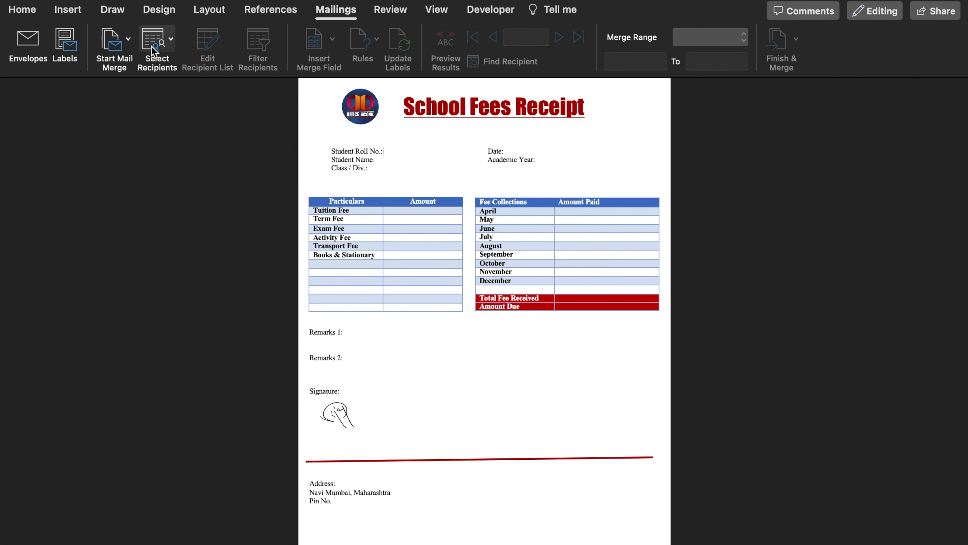
left_click(129, 41)
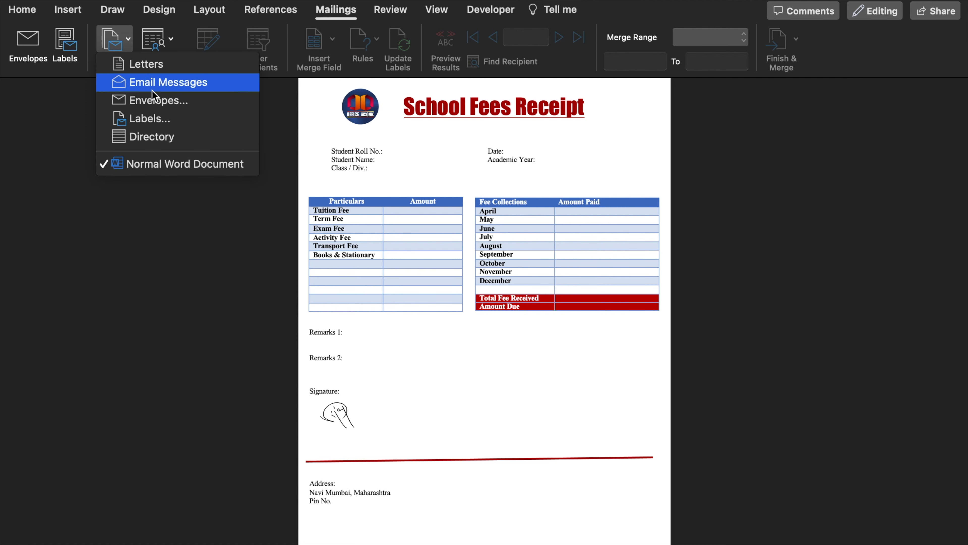
left_click(162, 119)
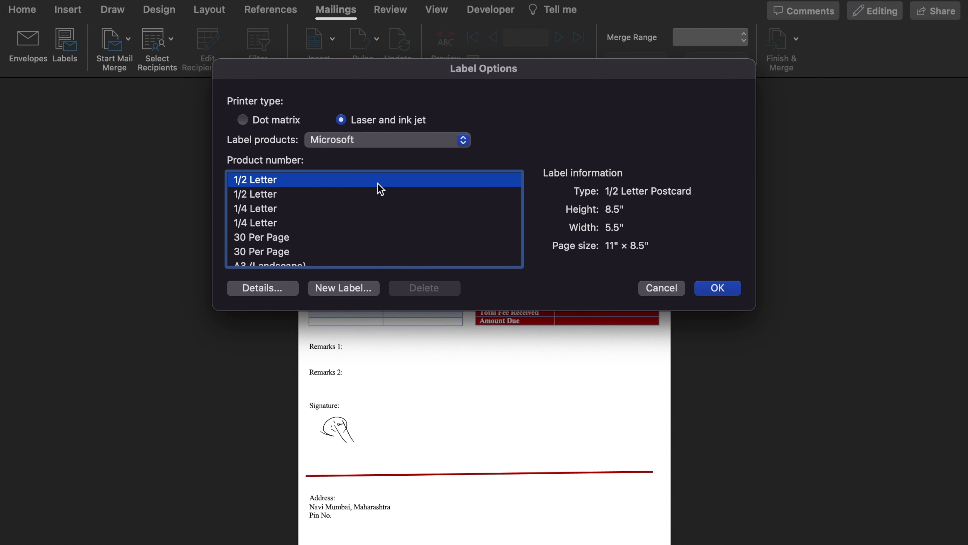
left_click(720, 289)
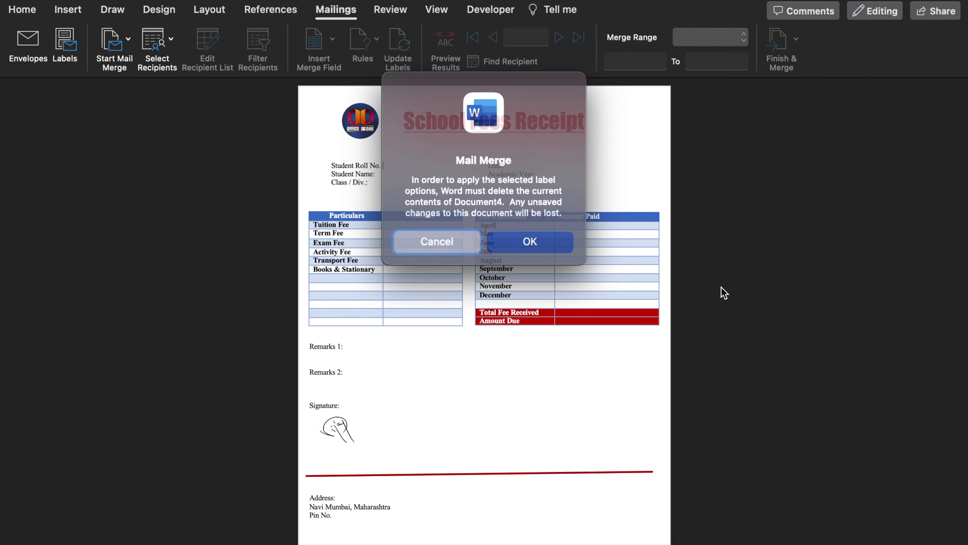
left_click(546, 241)
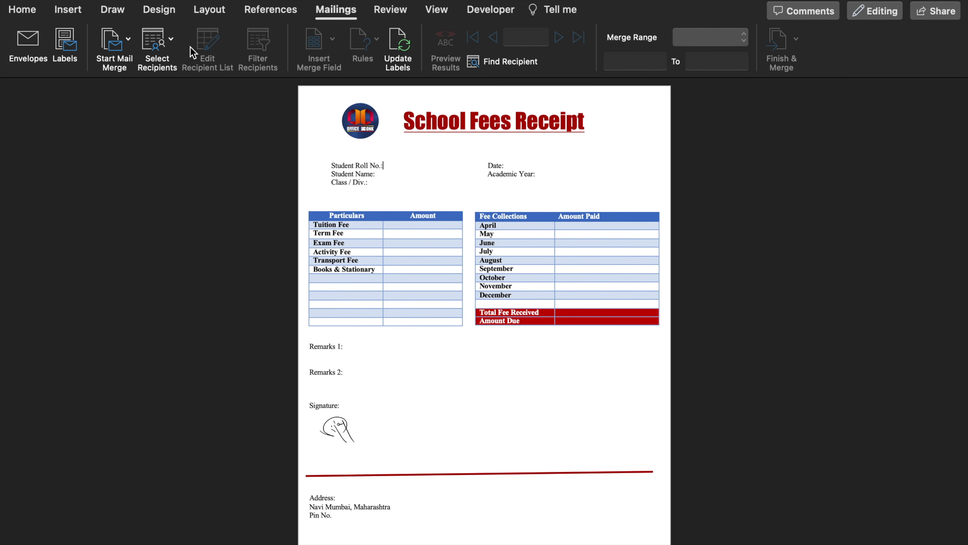
- Use the Class 5 sheet of School Fee Format.xlsx as the existing recipient list for the merge
left_click(171, 42)
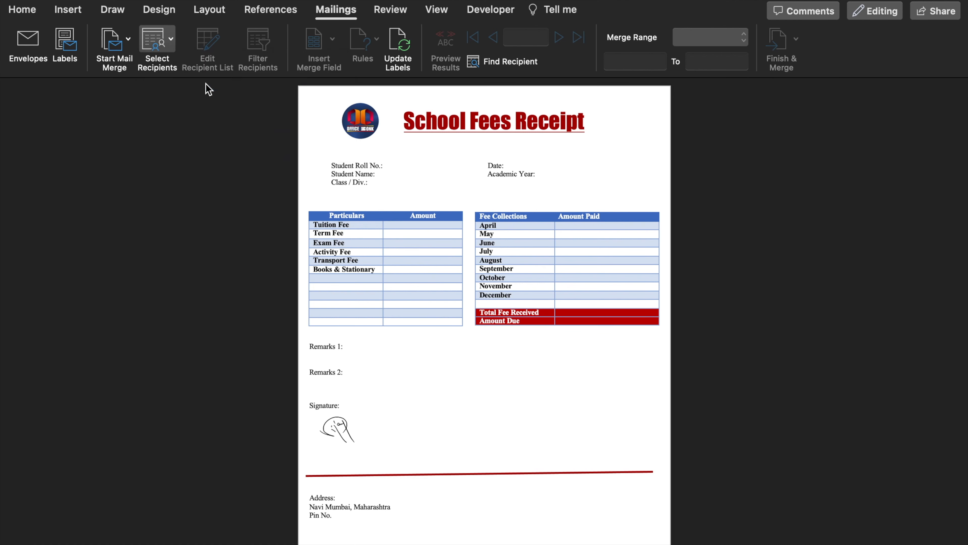
left_click(183, 82)
left_click(328, 154)
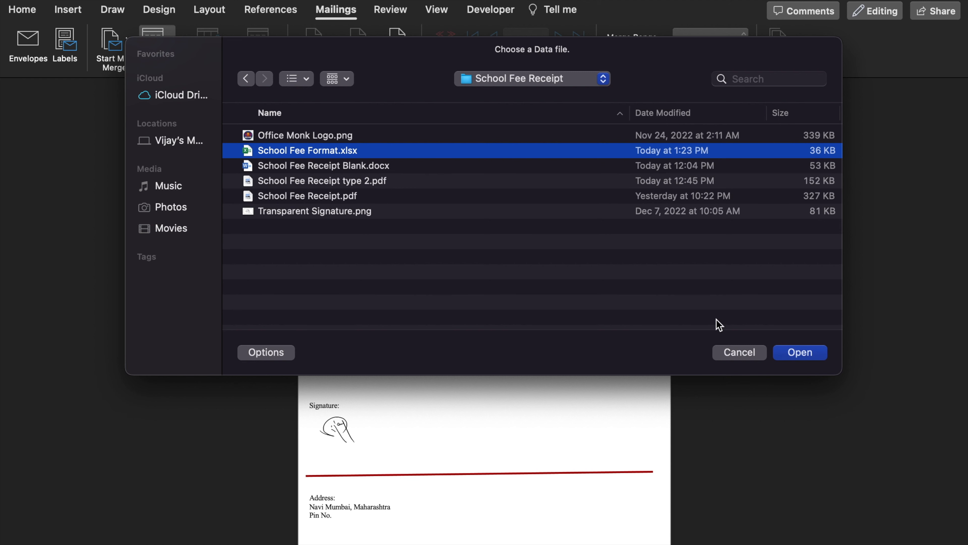
left_click(799, 352)
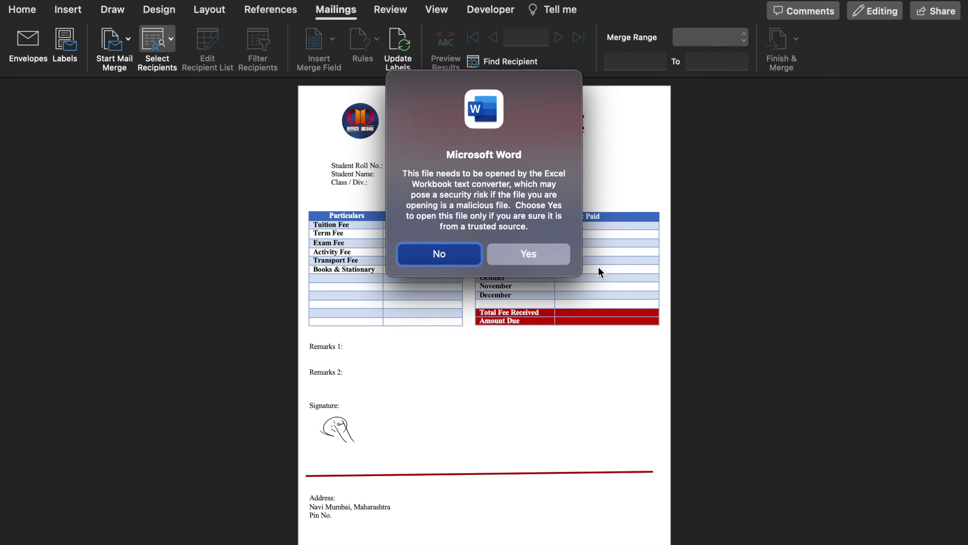
left_click(540, 254)
left_click(534, 149)
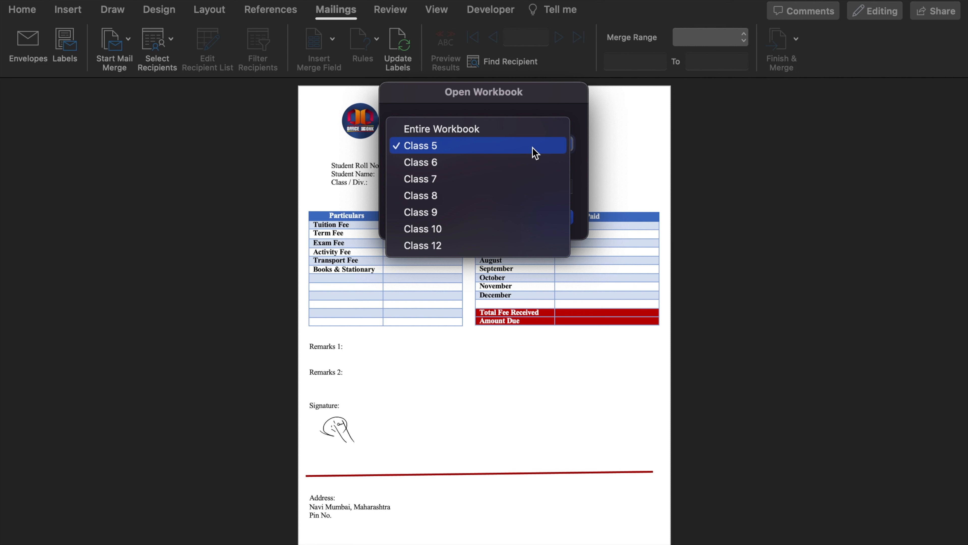
left_click(485, 147)
left_click(551, 215)
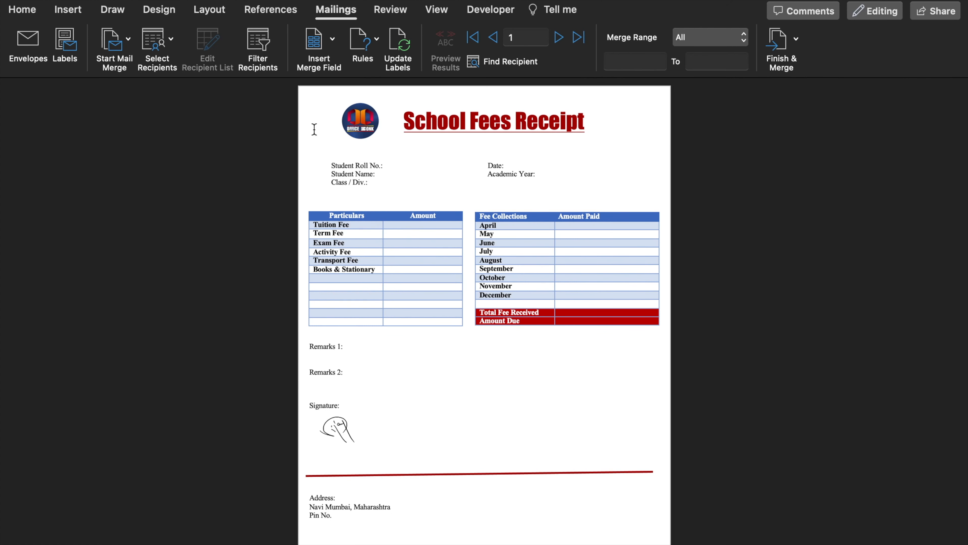
- Insert the Roll_No, Student_Name and Class merge fields after their labels, and enter the date 9th Feb 2023 and academic year 2023 - 2024
left_click(334, 45)
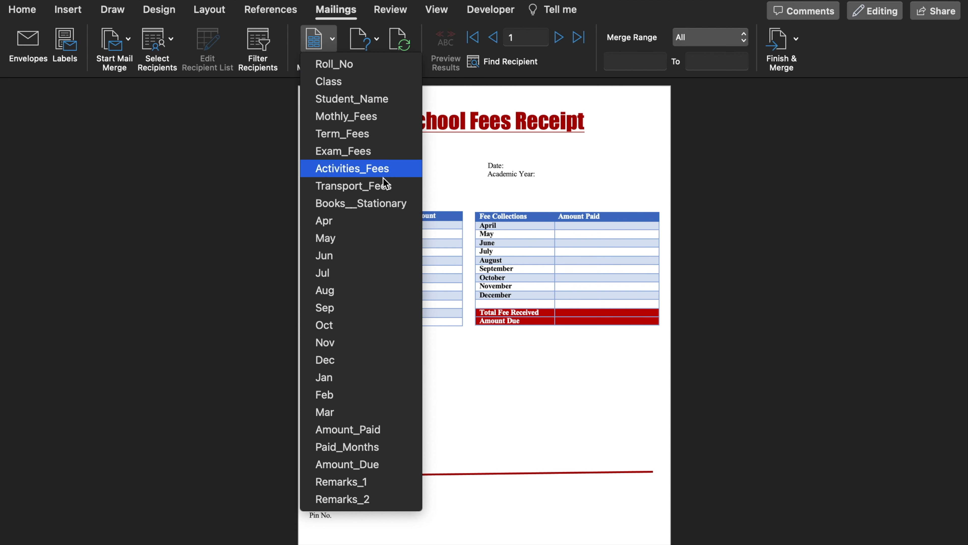
left_click(451, 169)
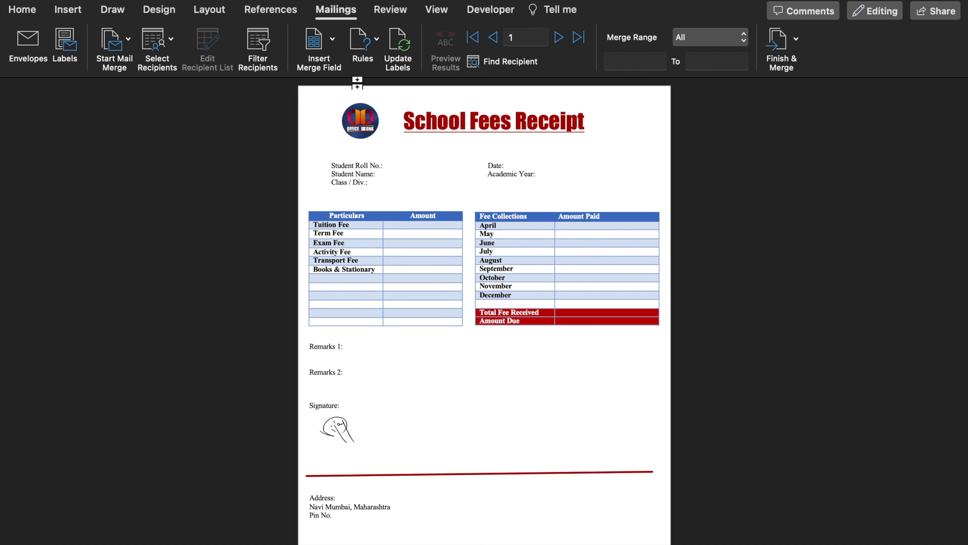
left_click(335, 46)
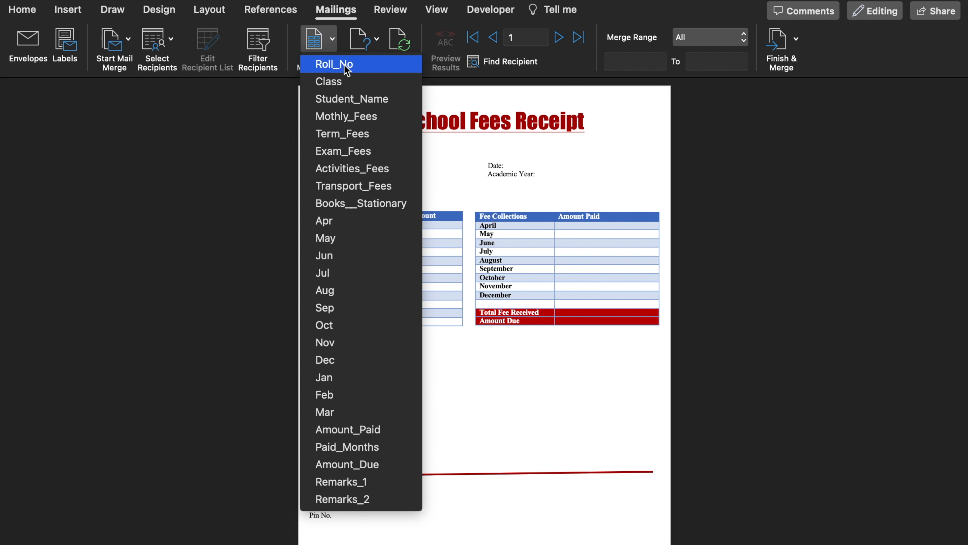
left_click(334, 63)
left_click(385, 176)
left_click(332, 42)
left_click(335, 98)
left_click(333, 42)
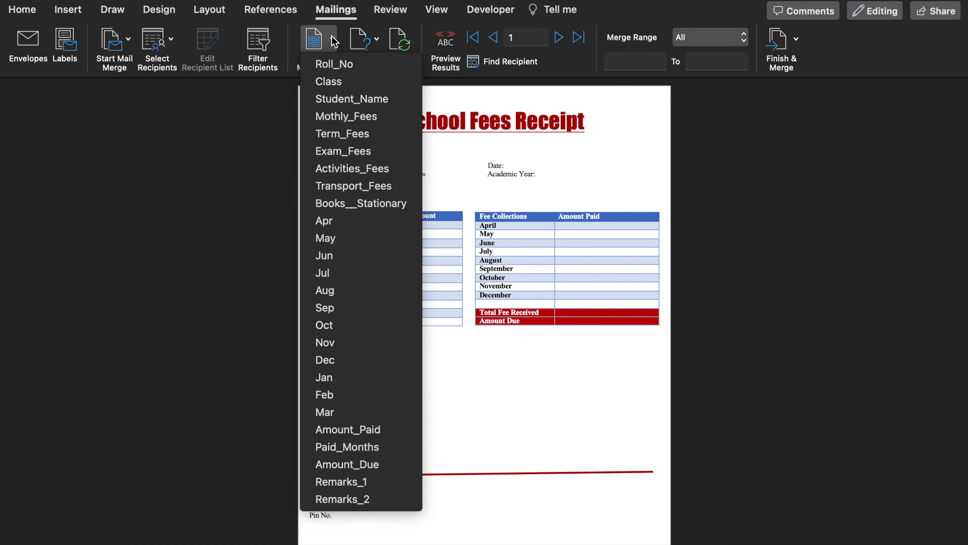
left_click(328, 80)
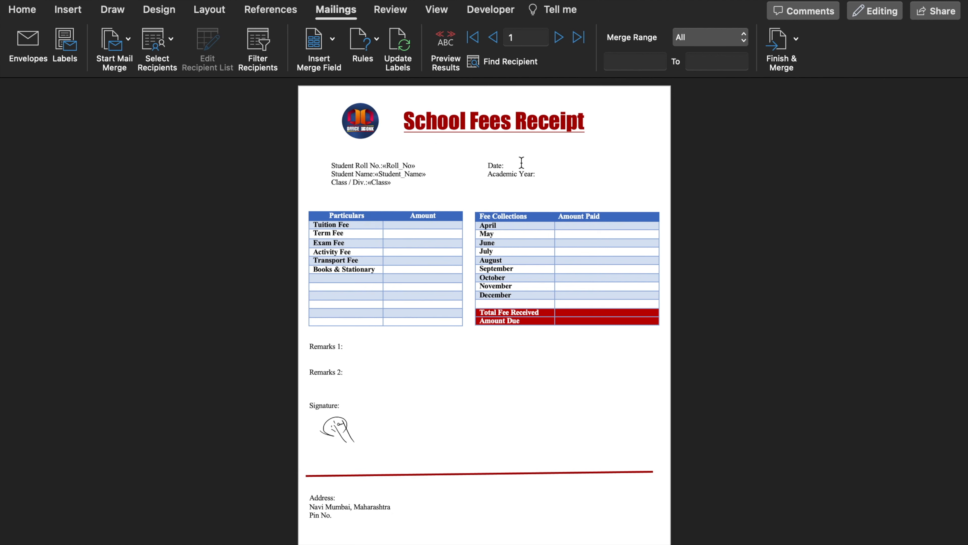
type("9th Feb 2023 Academic Year: 2023 - 2024")
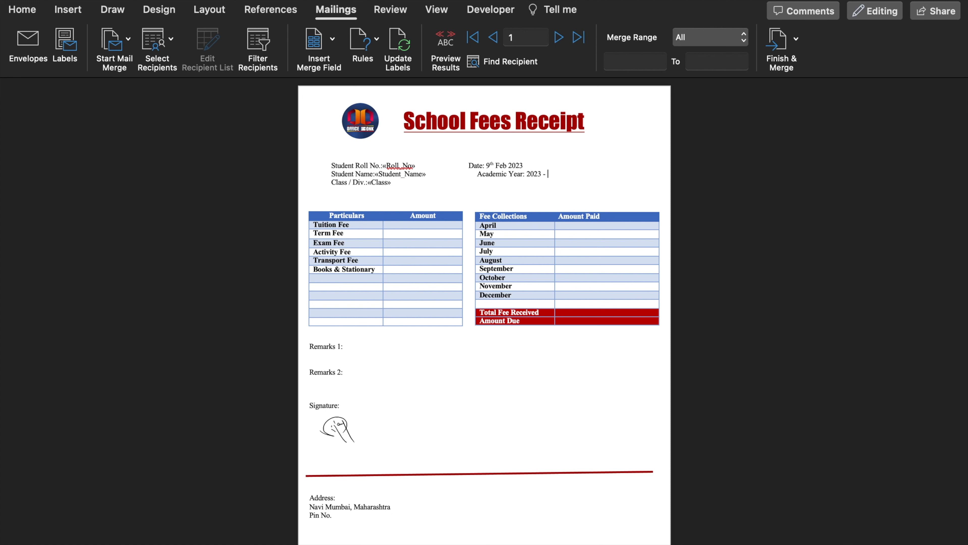
- Insert the merge fields Mothly_Fees, Term_Fees, Exam_Fees and Activities_Fees in the Amount cells for Tuition, Term, Exam and Activity Fee
left_click(413, 227)
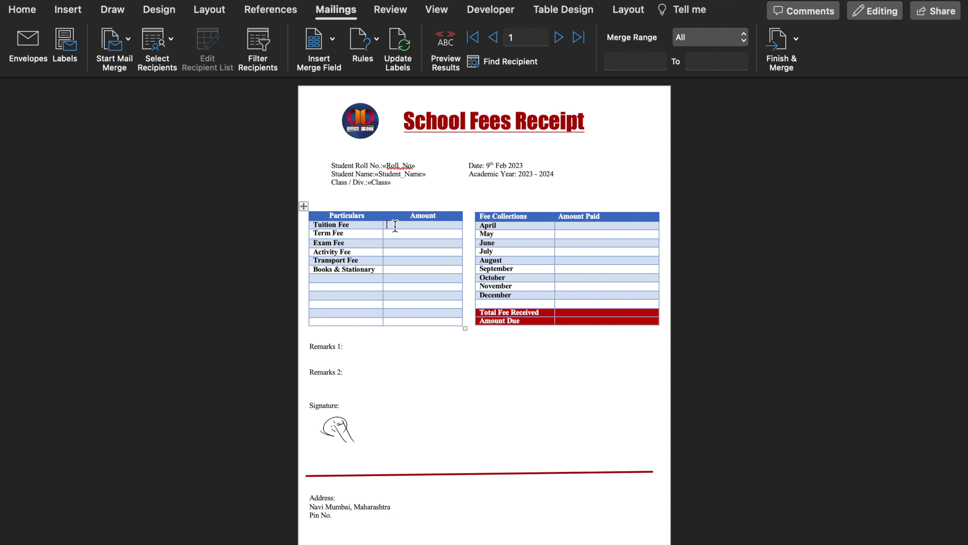
left_click(333, 41)
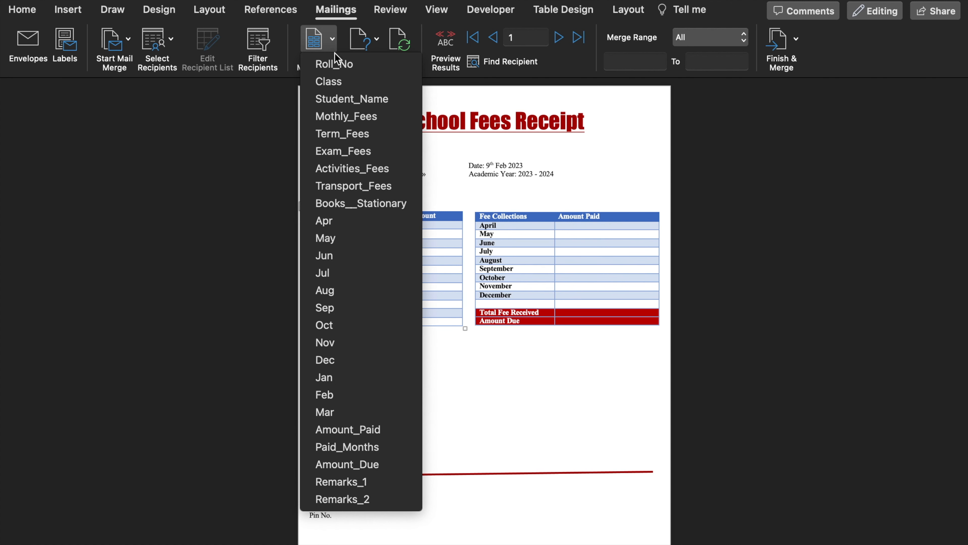
left_click(356, 117)
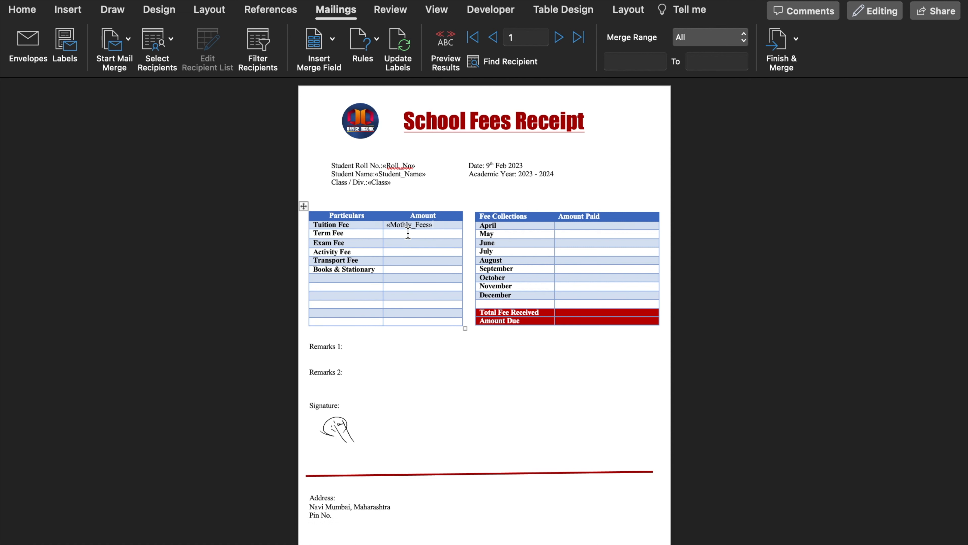
left_click(333, 38)
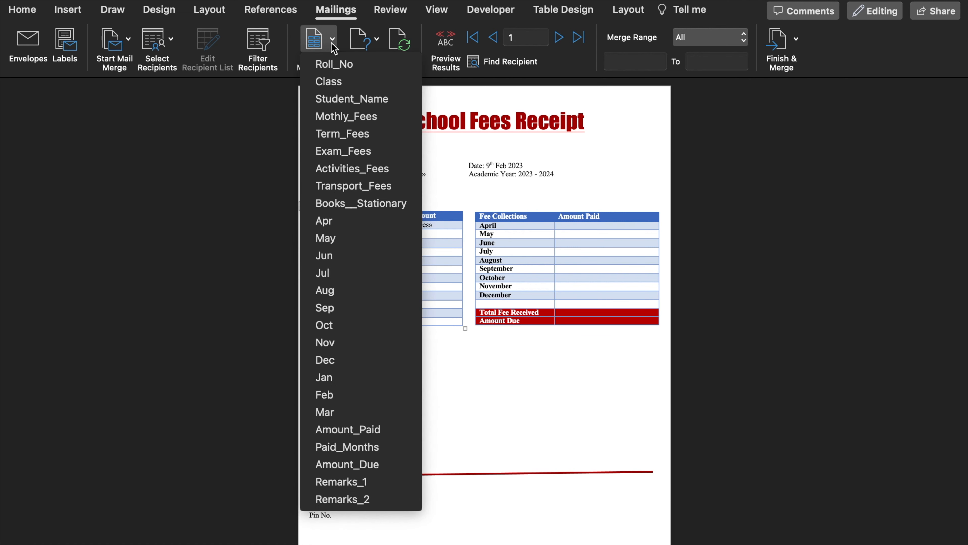
left_click(352, 133)
left_click(333, 39)
left_click(353, 152)
left_click(333, 39)
left_click(354, 166)
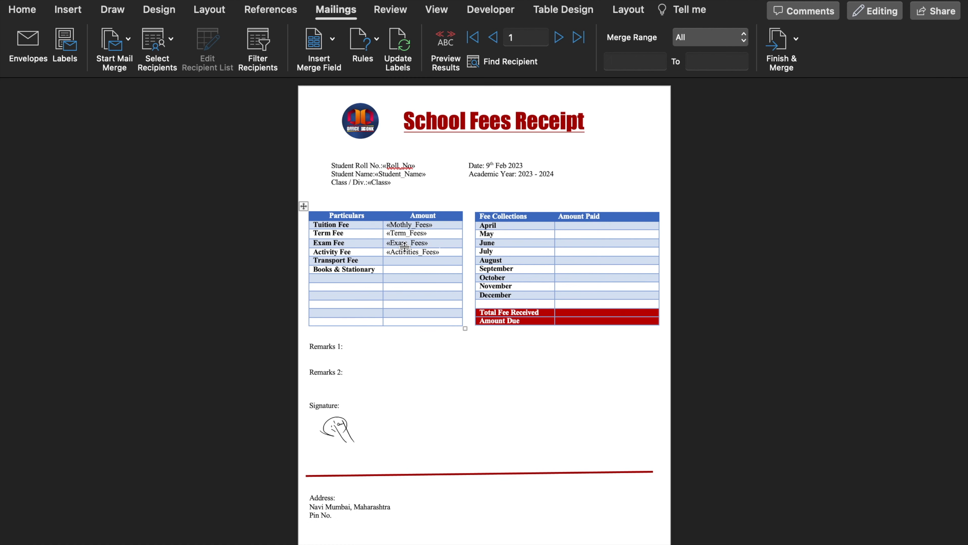
- Insert the merge fields Transport_Fees and Books__Stationary in the Amount cells for Transport Fee and Books & Stationary
left_click(333, 39)
left_click(435, 158)
left_click(332, 39)
left_click(342, 186)
left_click(413, 269)
left_click(333, 39)
left_click(342, 204)
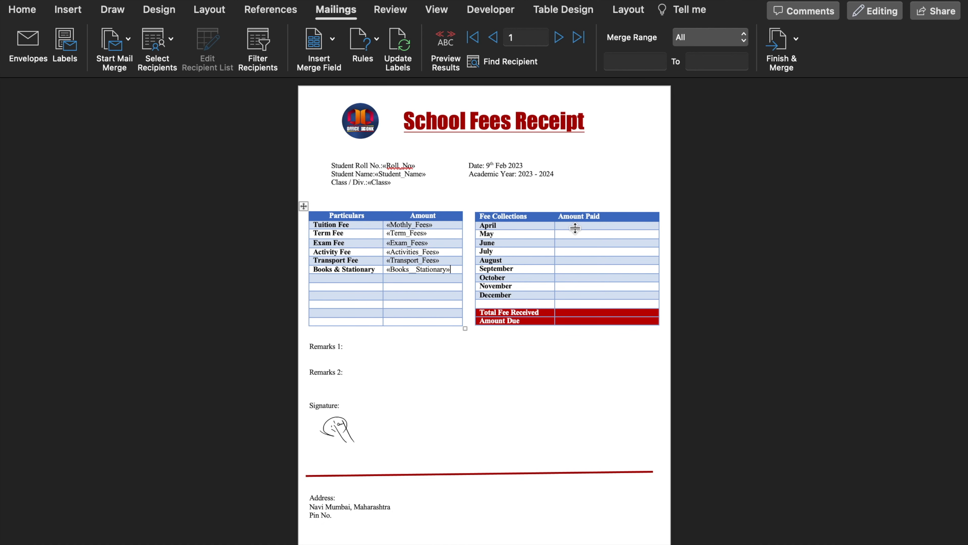
- Insert the merge fields Apr, May, Jun and Jul in the Amount Paid cells for April to July
left_click(575, 227)
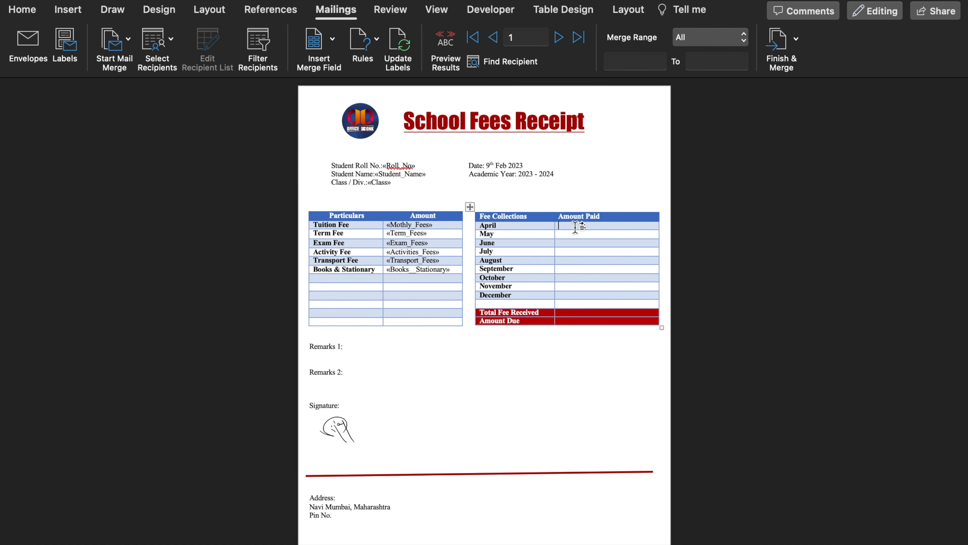
left_click(334, 41)
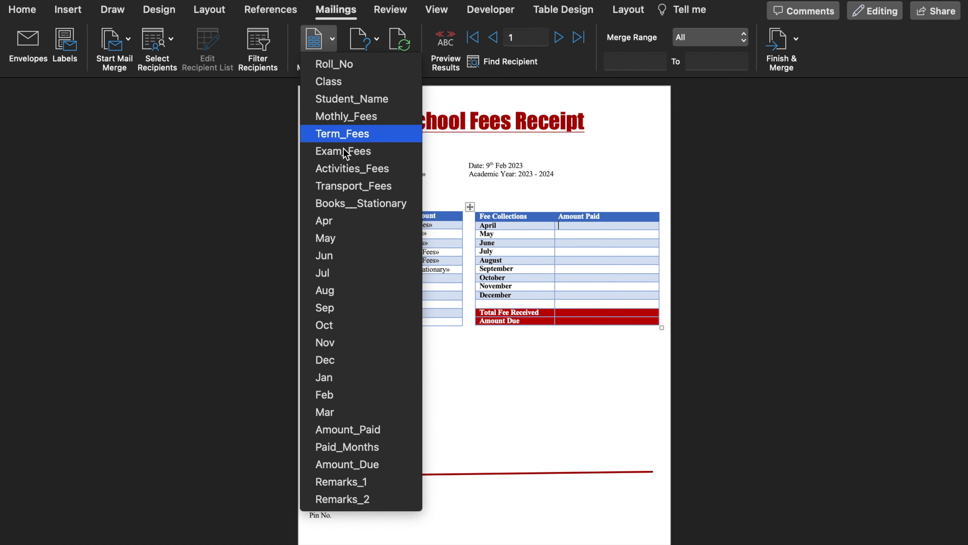
left_click(356, 218)
left_click(587, 235)
left_click(334, 38)
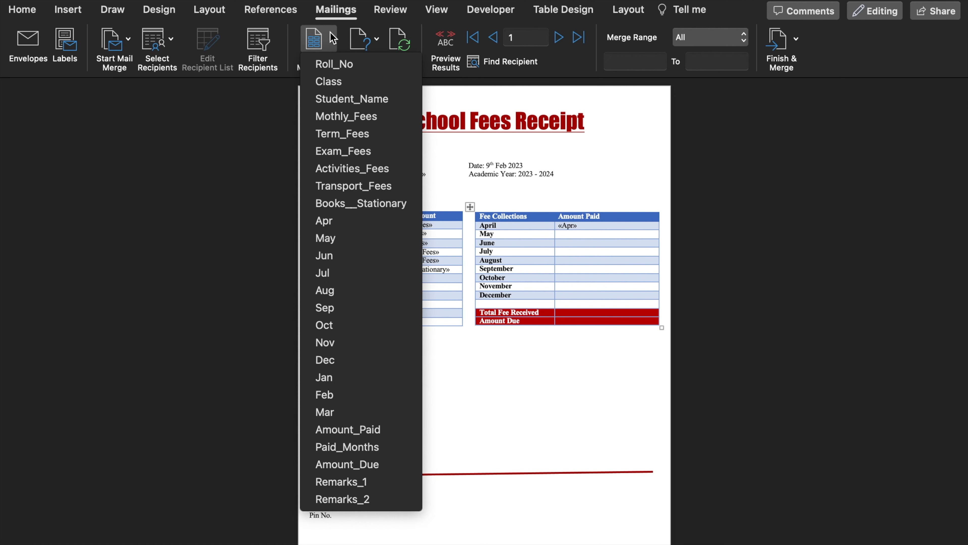
left_click(342, 238)
left_click(337, 43)
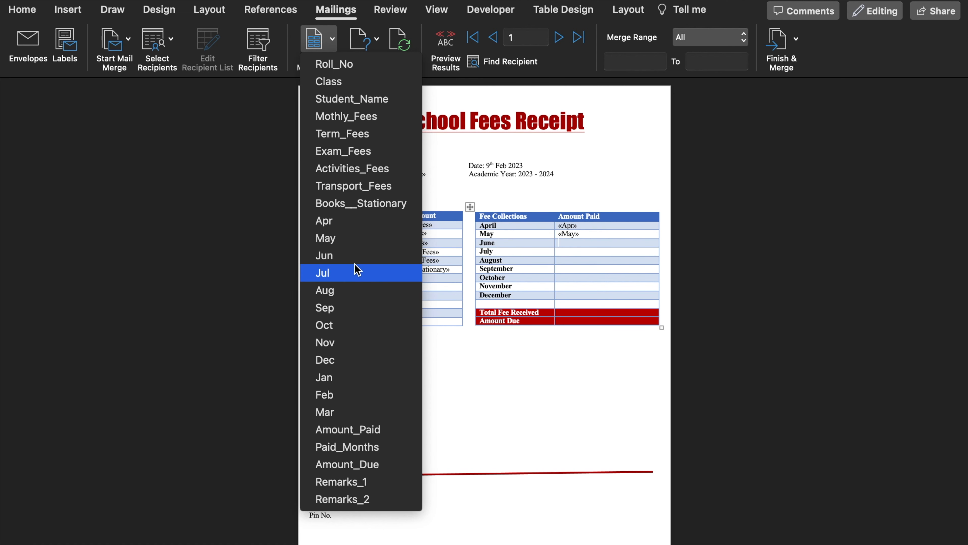
left_click(345, 255)
left_click(334, 42)
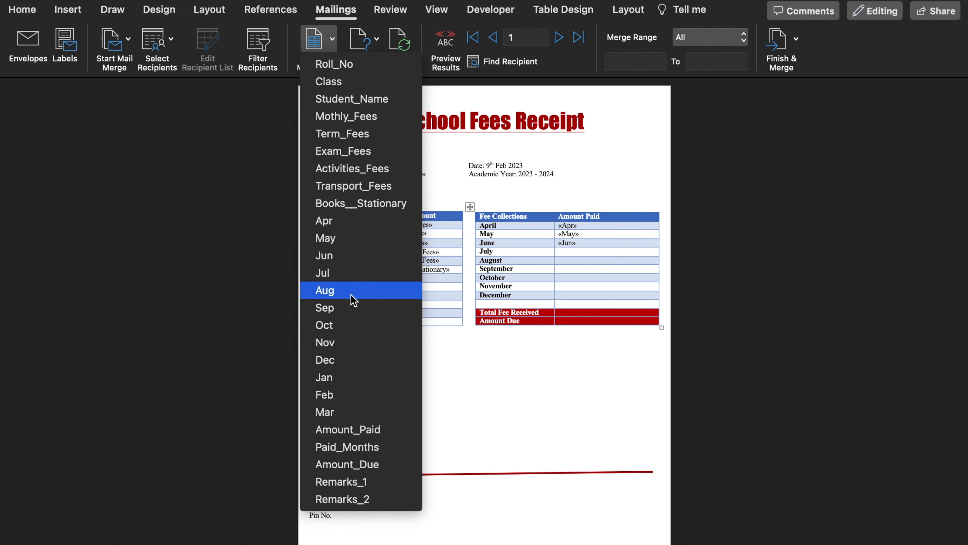
left_click(350, 273)
- Insert the merge fields Aug, Sep, Oct, Nov and Dec in the Amount Paid cells for August to December
left_click(334, 42)
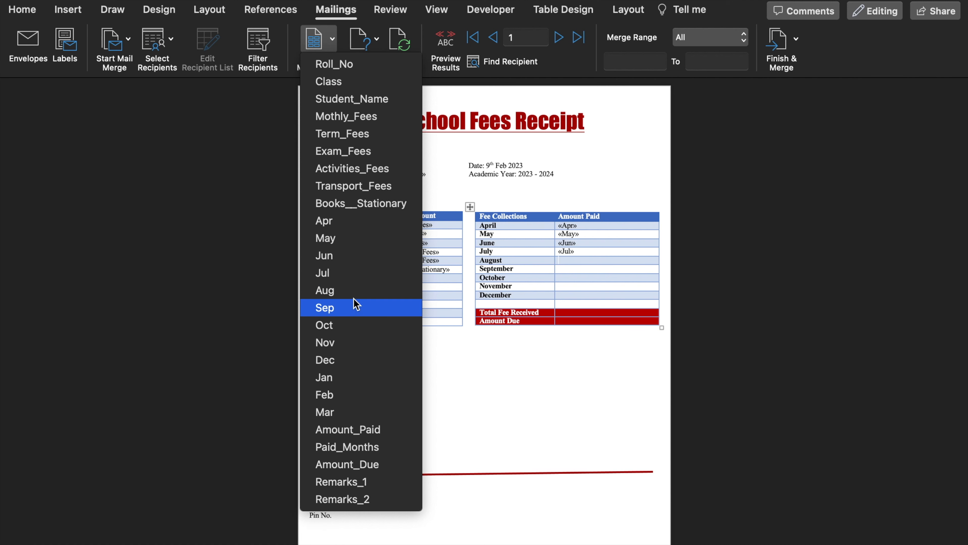
left_click(353, 296)
left_click(332, 38)
left_click(355, 308)
left_click(332, 39)
left_click(355, 324)
left_click(332, 38)
left_click(355, 342)
left_click(333, 39)
left_click(354, 359)
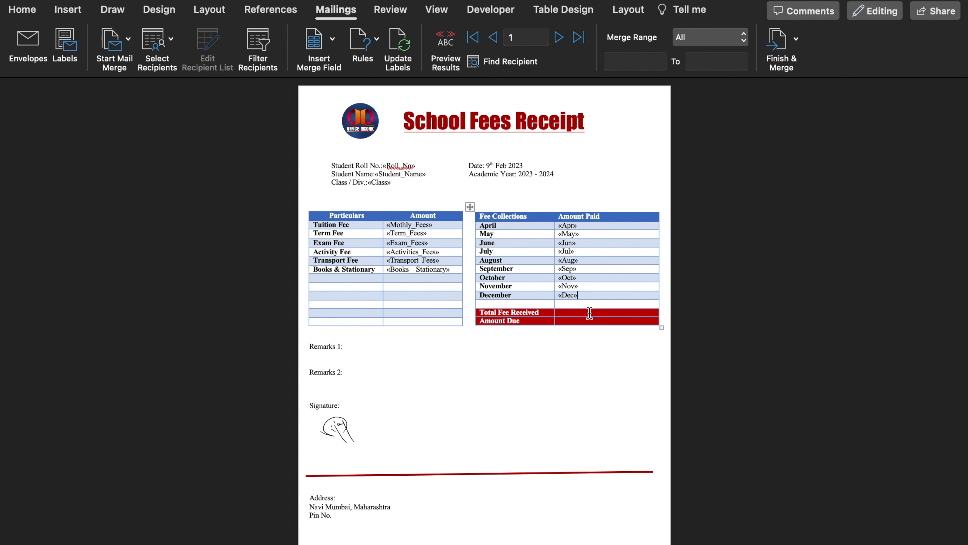
- Insert the Amount_Paid merge field in the Total Fee Received row and Amount_Due in the Amount Due row
left_click(589, 313)
left_click(333, 38)
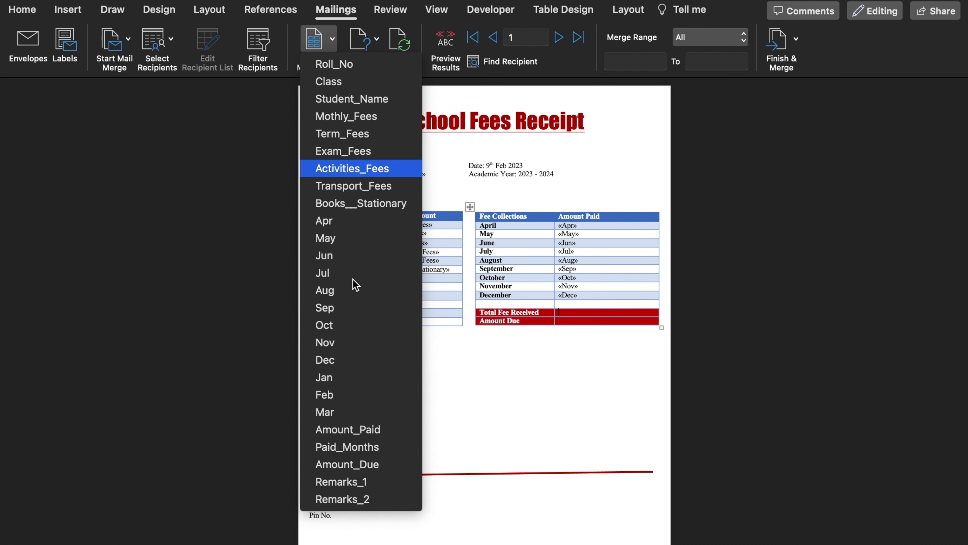
left_click(361, 429)
left_click(582, 322)
left_click(333, 39)
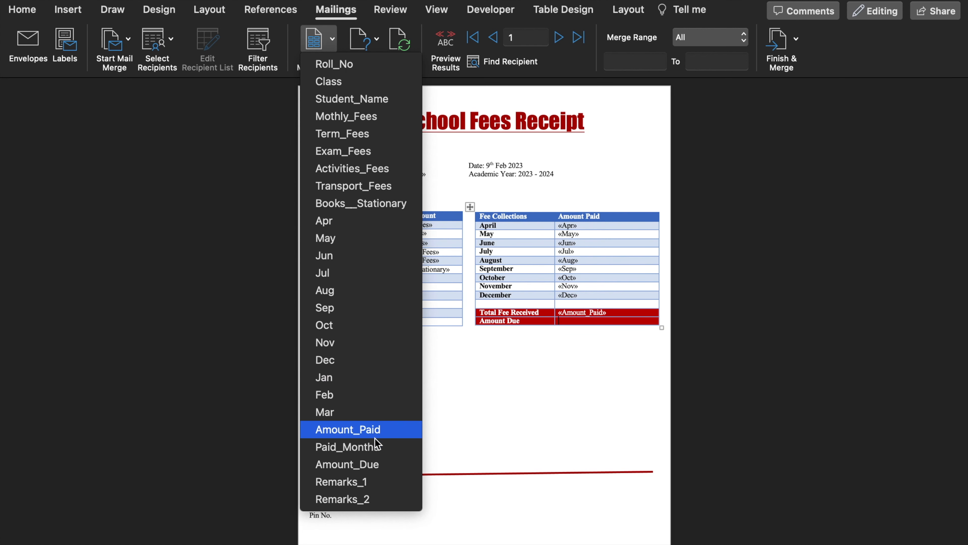
left_click(371, 464)
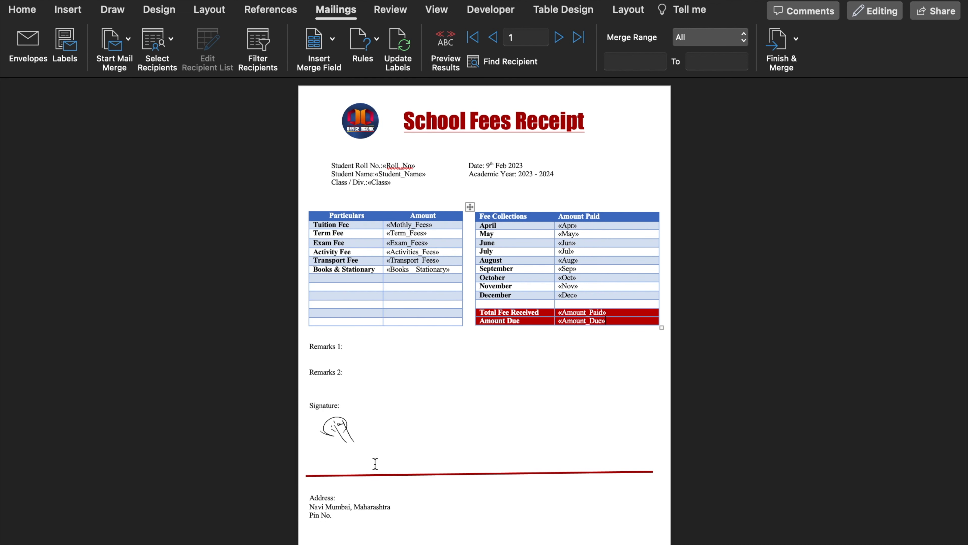
- Insert the Remarks_1 and Remarks_2 merge fields after the Remarks 1 and Remarks 2 labels
left_click(367, 346)
left_click(333, 39)
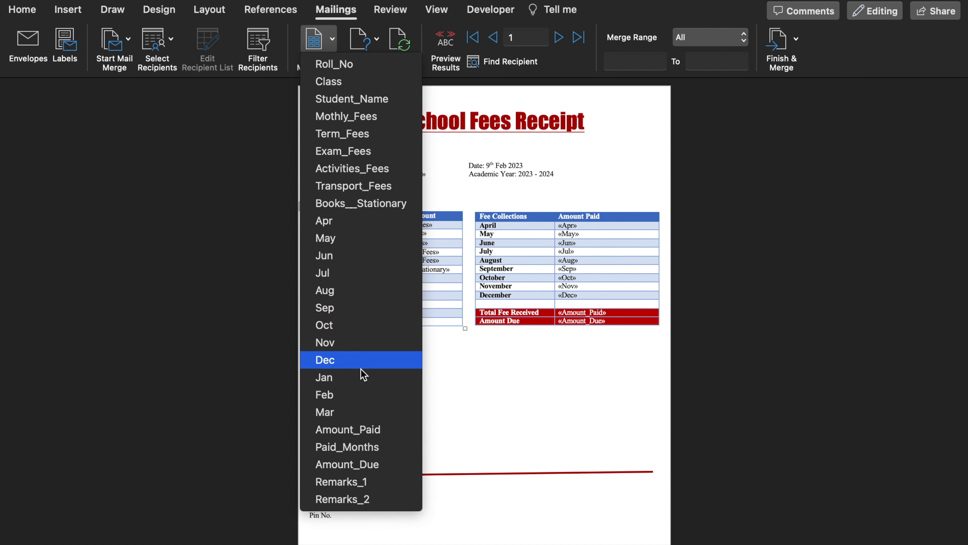
left_click(377, 482)
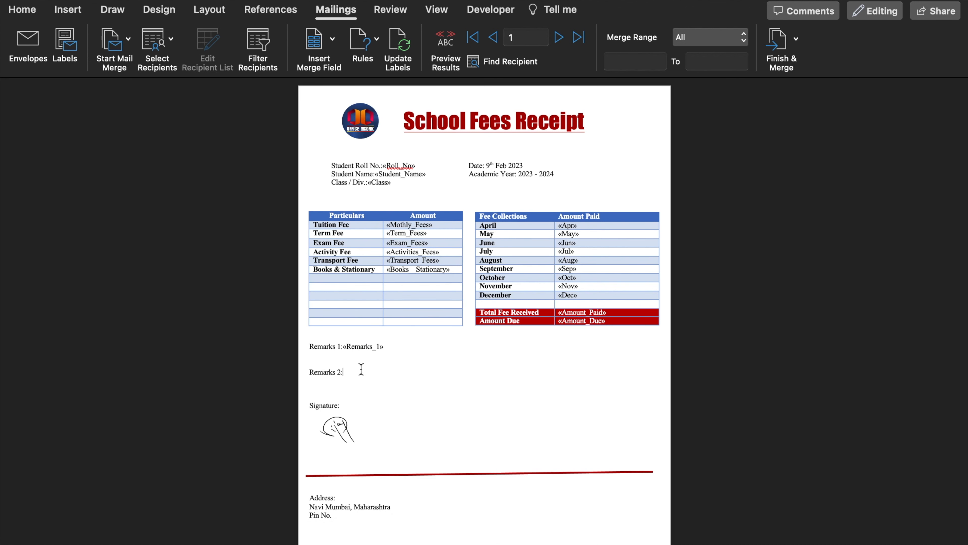
left_click(316, 58)
left_click(342, 499)
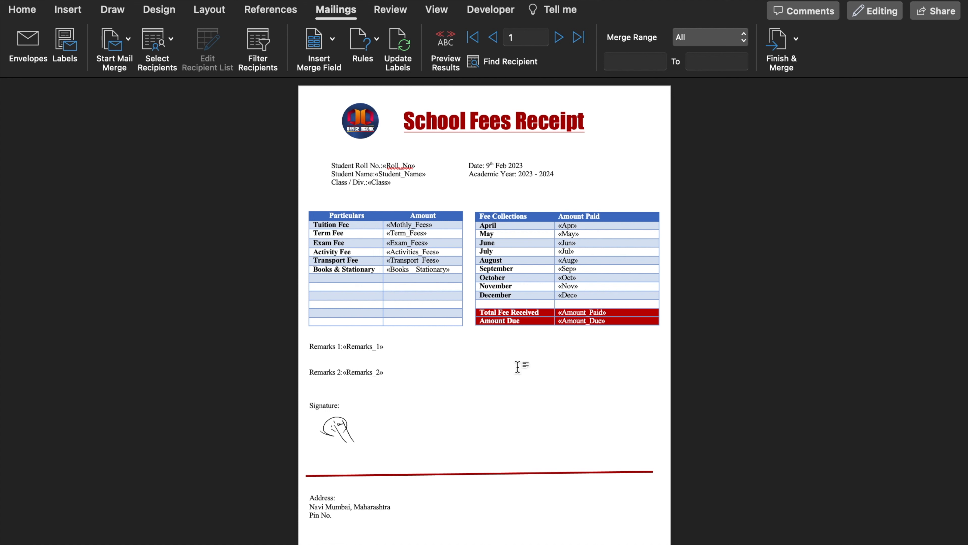
- Preview the merge results and merge all records into a new document of individual receipts
left_click(449, 45)
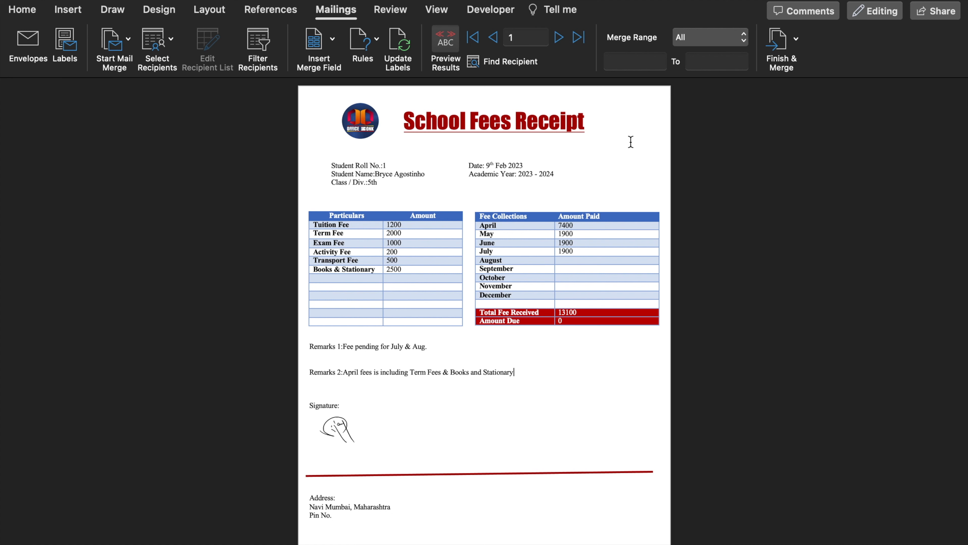
left_click(798, 42)
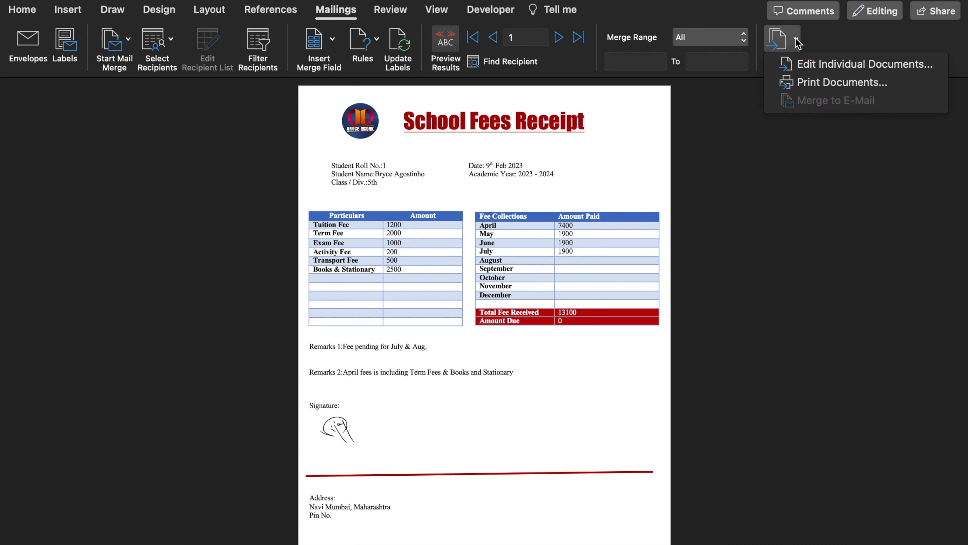
left_click(829, 70)
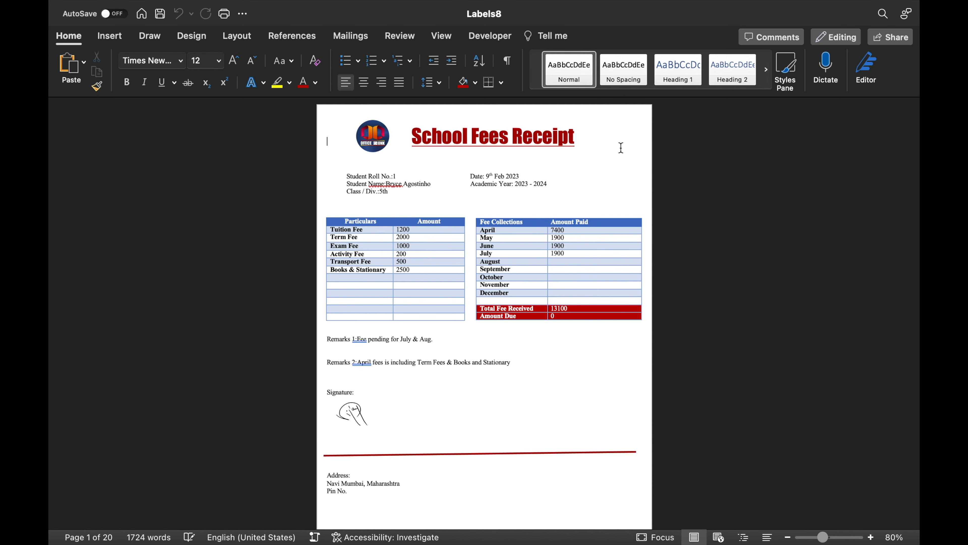
- Export the merged receipts as the PDF School Fees Receipt 1.pdf in the School Fee Receipt folder
mouse_move(263, 3)
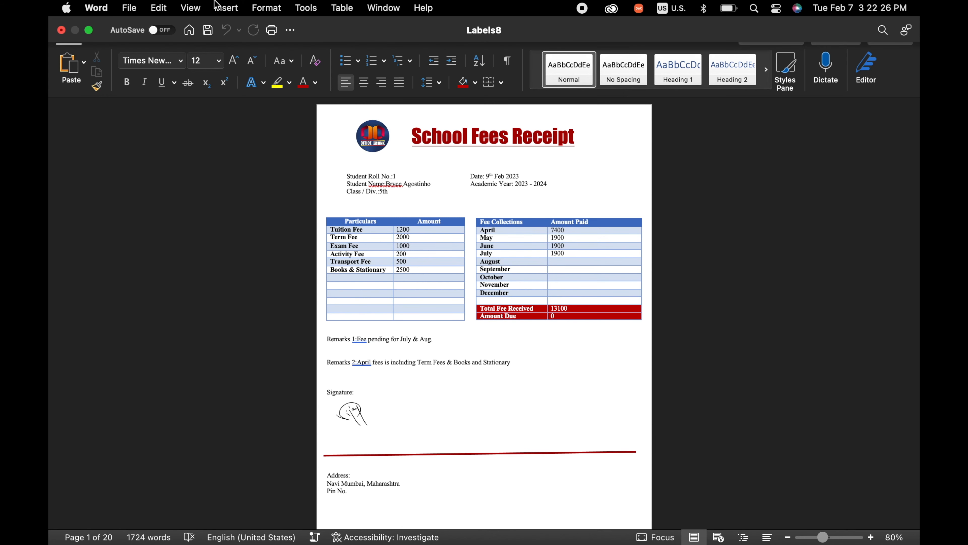
left_click(130, 7)
left_click(174, 126)
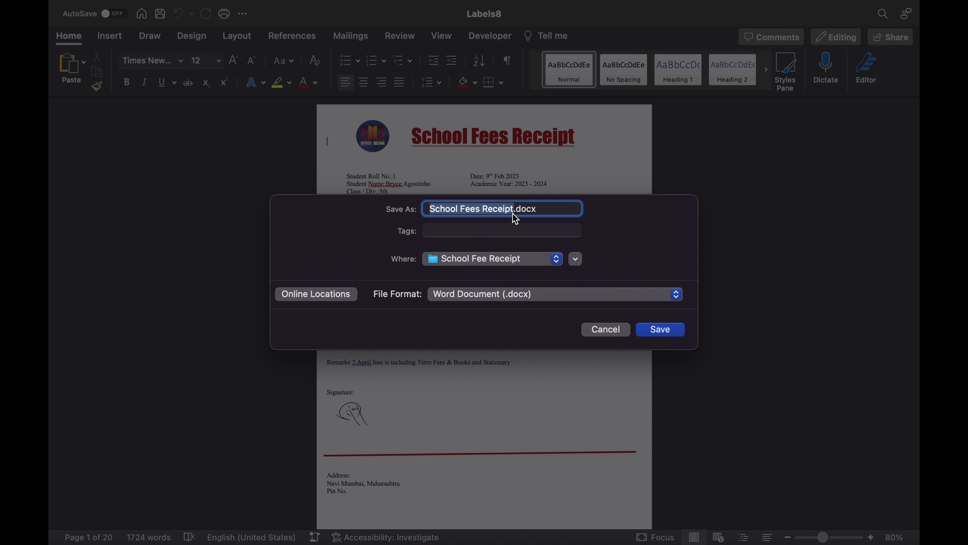
left_click(512, 207)
type("1")
left_click(667, 295)
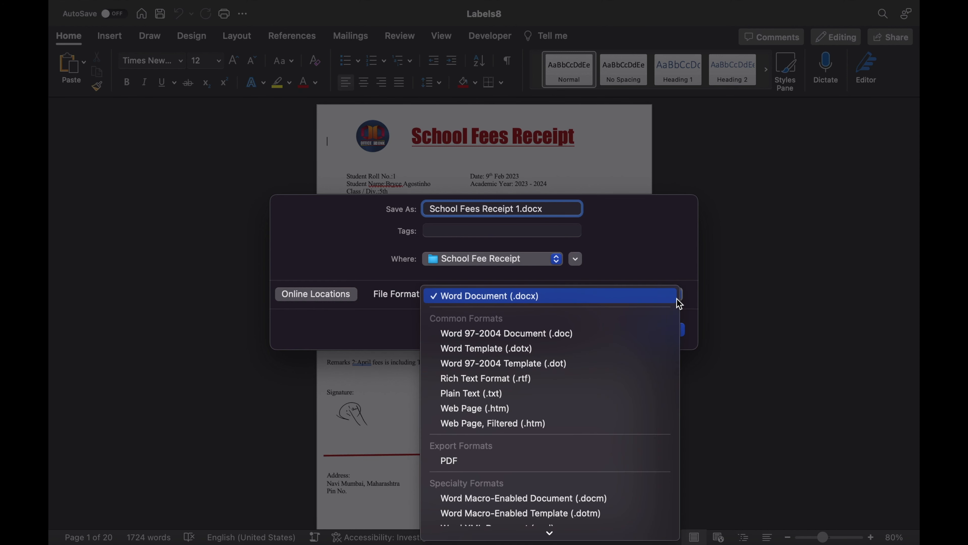
left_click(549, 460)
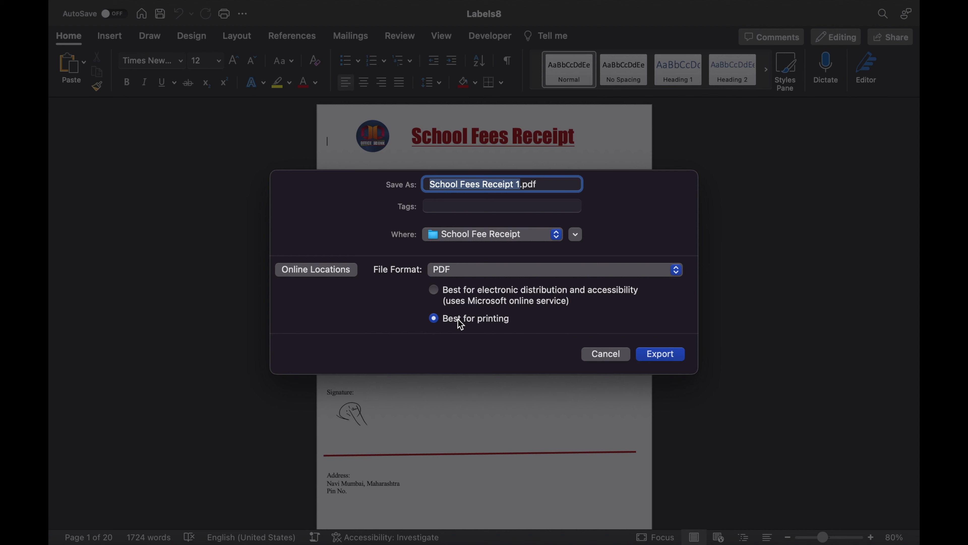
left_click(654, 354)
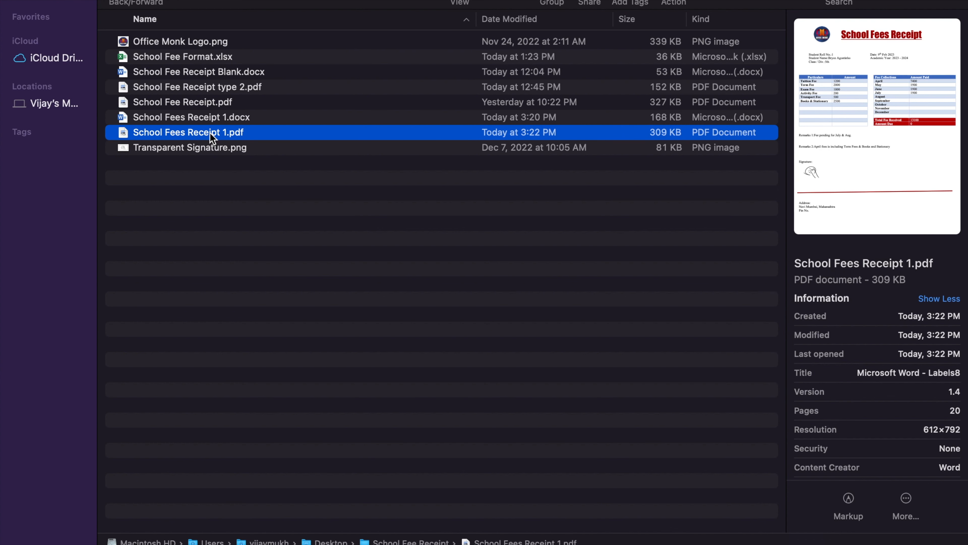
- Open School Fees Receipt 1.pdf from the folder and look through the students' receipts in single-page view
double_click(209, 132)
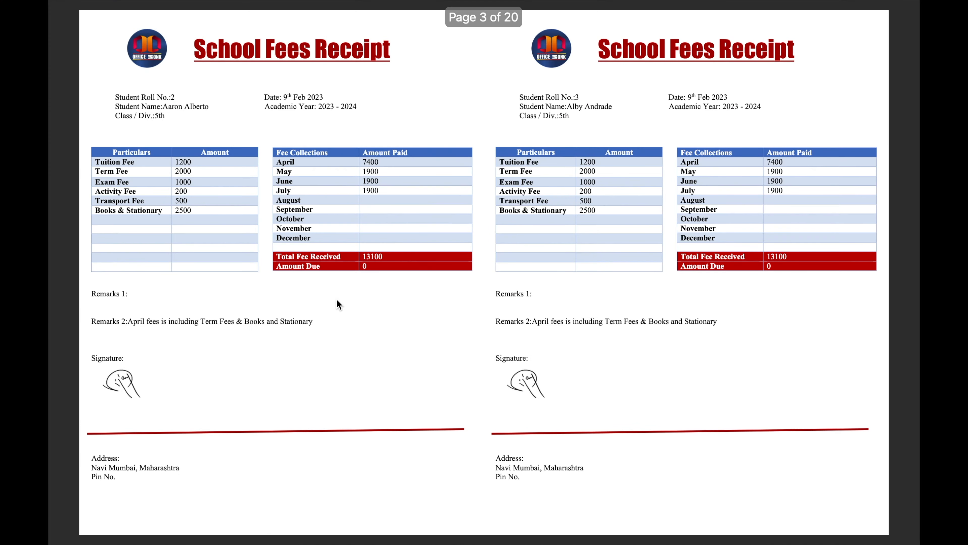
left_click(202, 8)
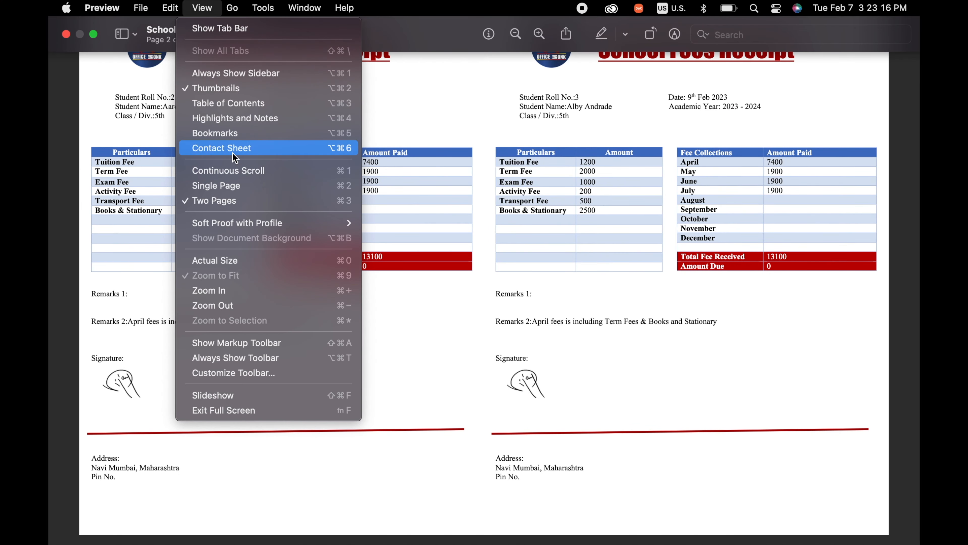
left_click(233, 185)
scroll(612, 329, "up", 2)
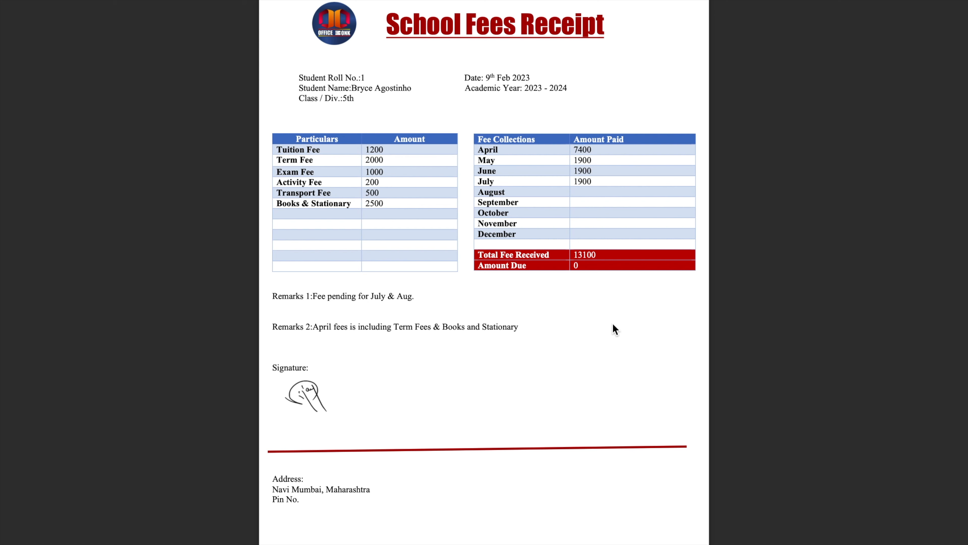
key("End")
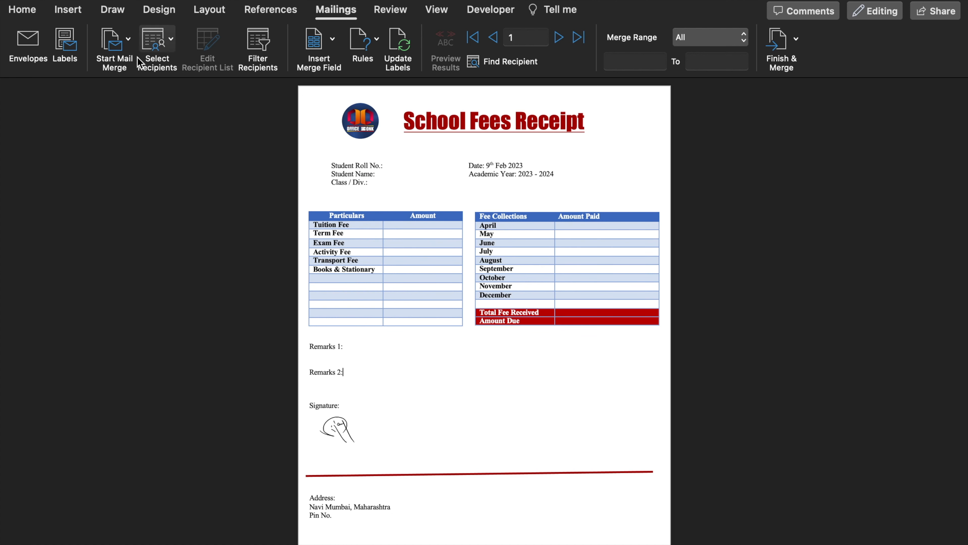
- Start a new Labels merge for the blank receipt with the Microsoft 1/2 Letter label, accepting replacement of the document contents
left_click(133, 44)
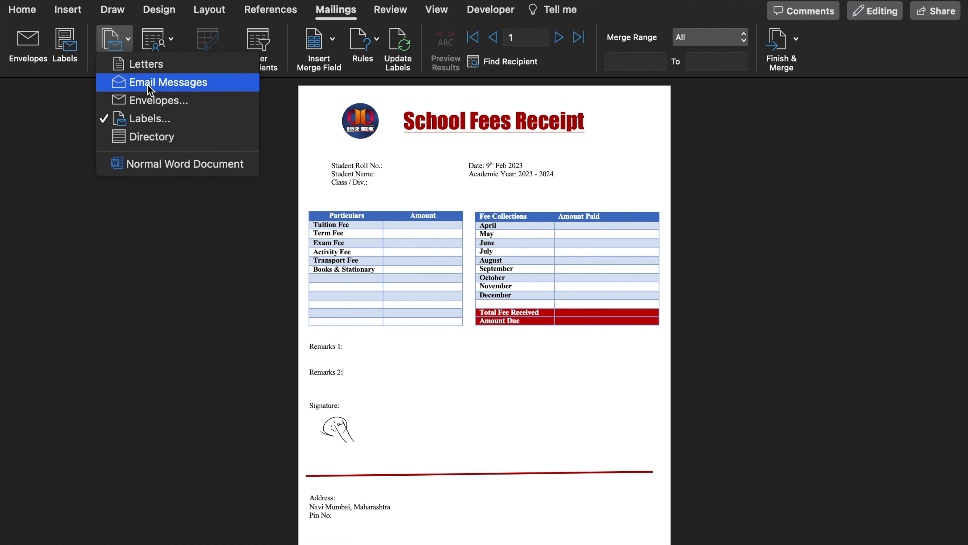
left_click(158, 114)
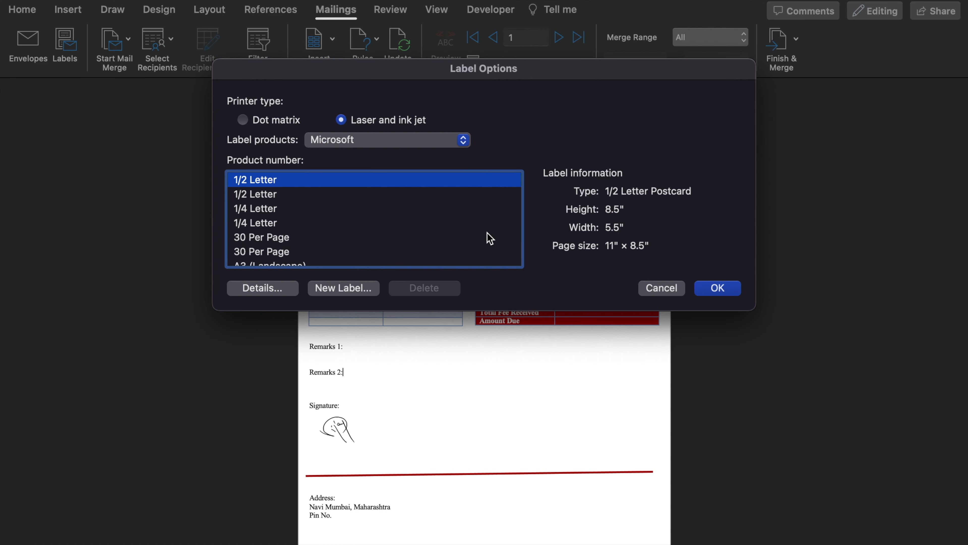
left_click(717, 286)
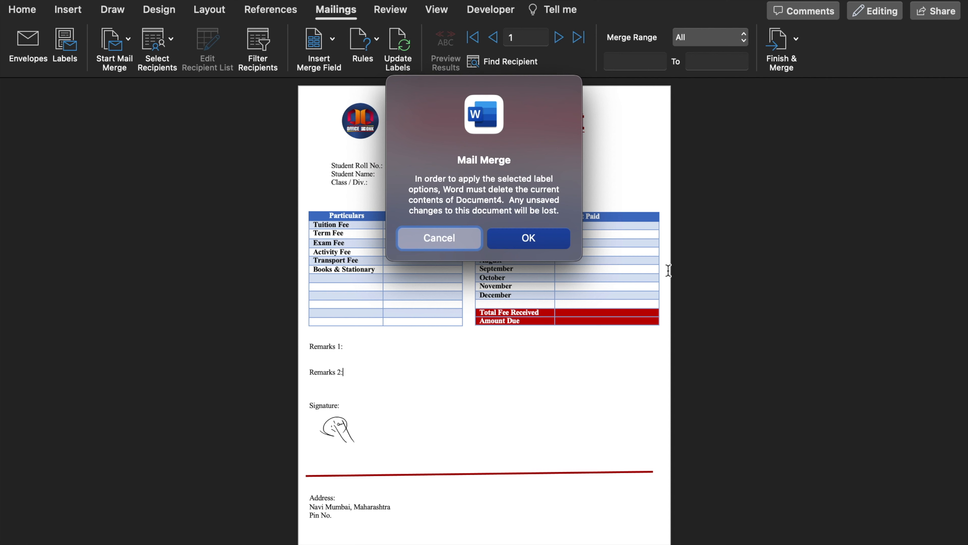
left_click(545, 240)
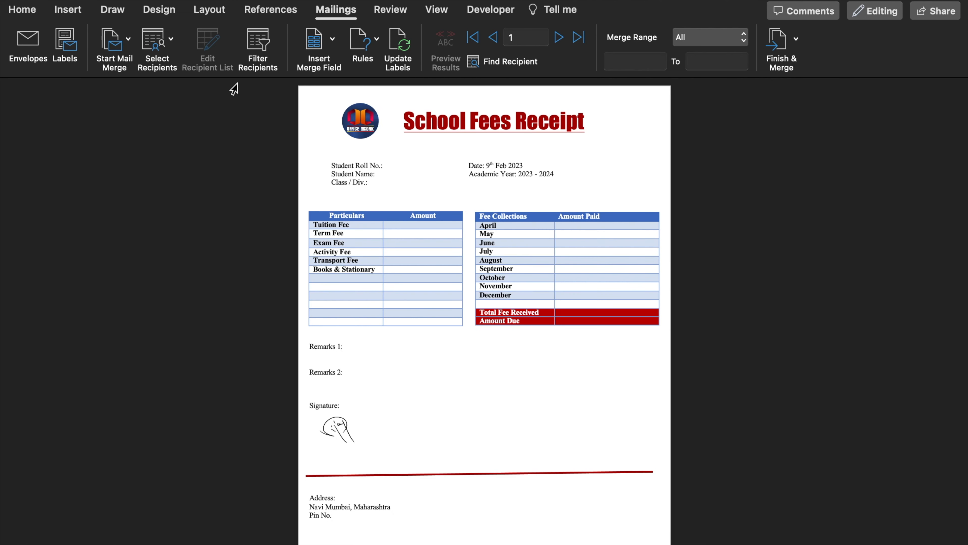
- Use the Class 12 sheet of School Fee Format.xlsx as the existing recipient list for the merge
left_click(172, 44)
left_click(220, 83)
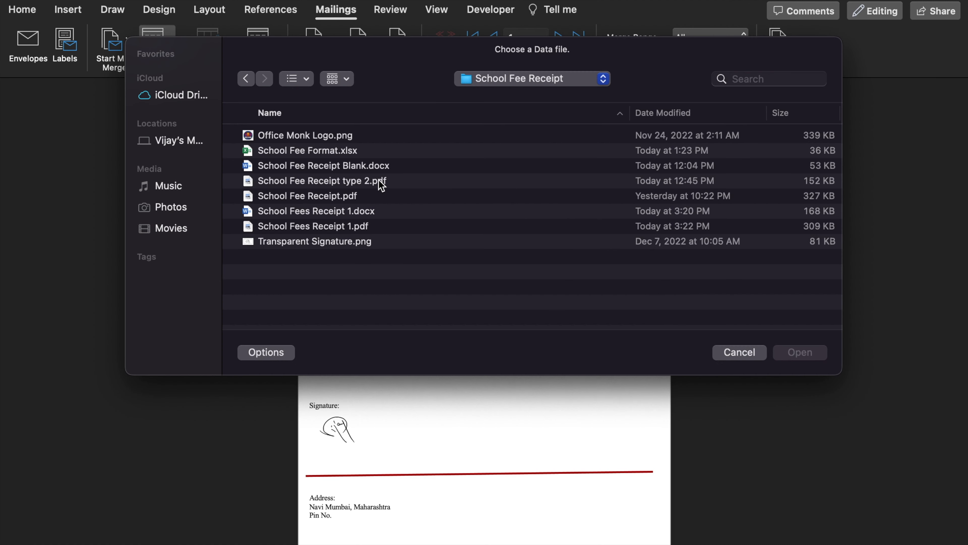
left_click(360, 150)
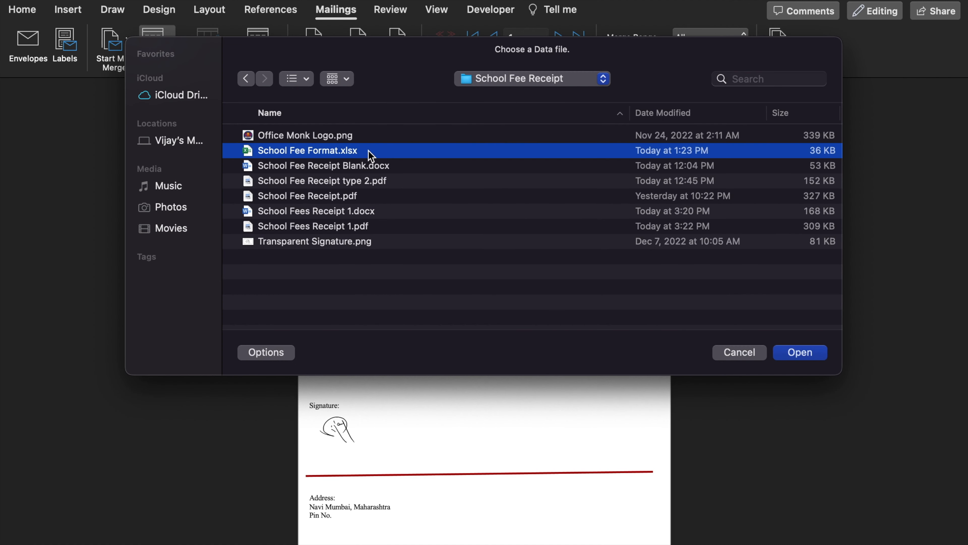
left_click(804, 354)
left_click(538, 253)
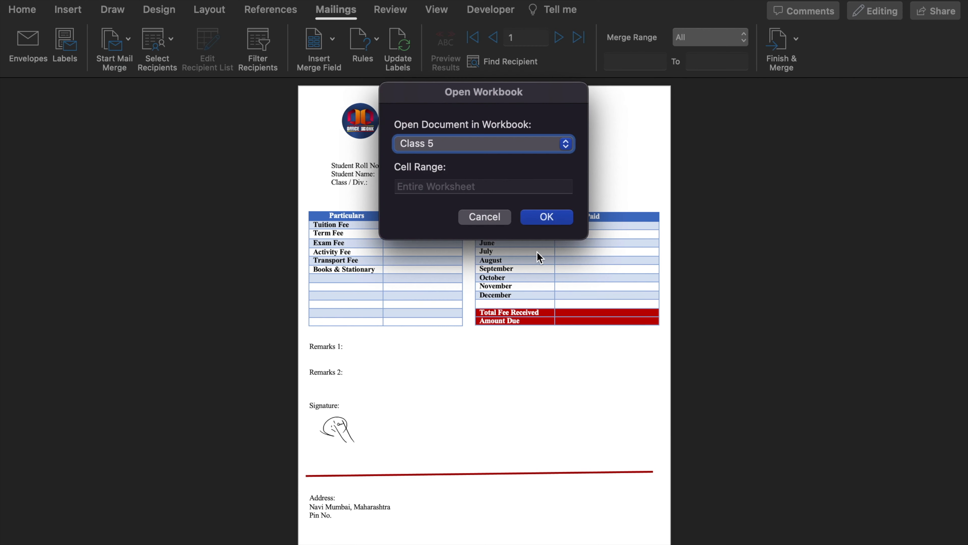
left_click(569, 148)
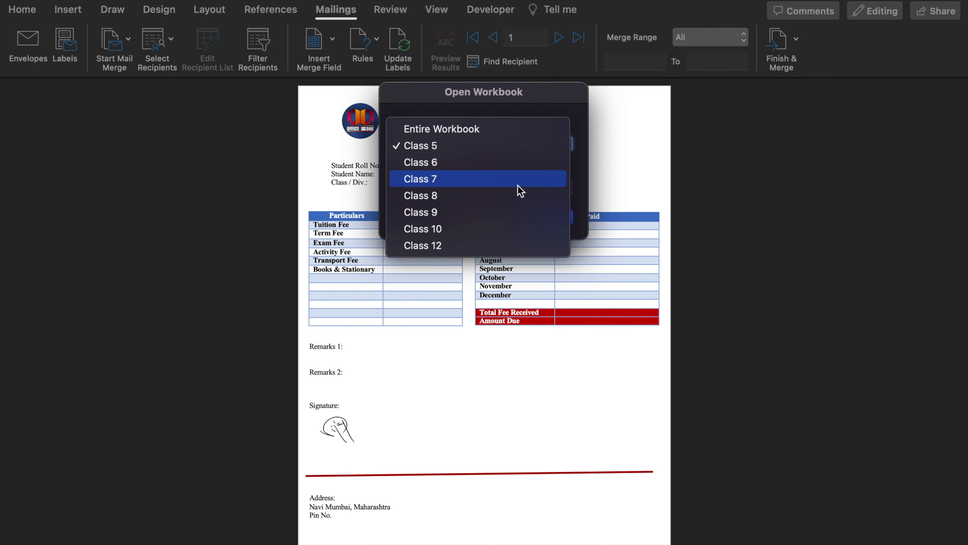
left_click(507, 245)
left_click(546, 218)
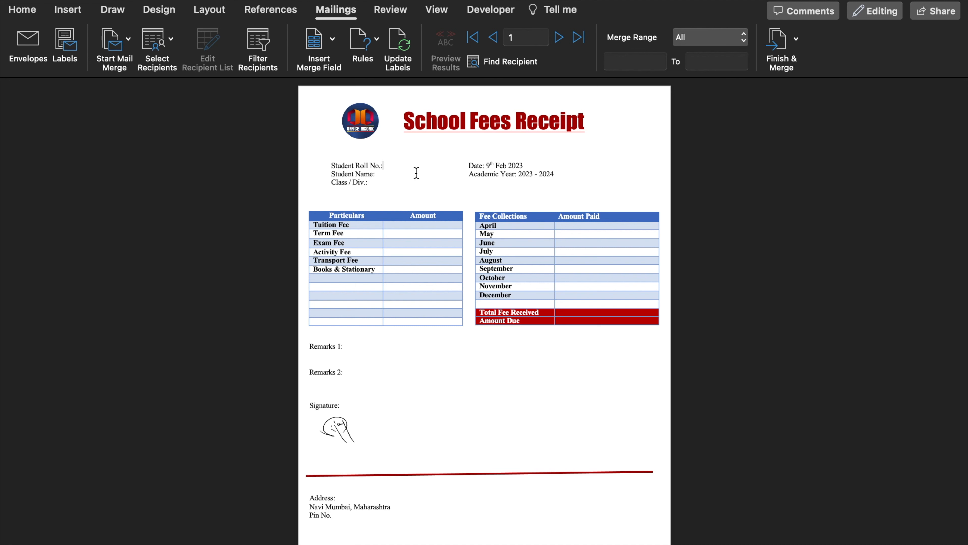
- Insert the Roll_No, Student_Name and Class merge fields beside the Student Roll No., Student Name and Class / Div. labels
left_click(336, 44)
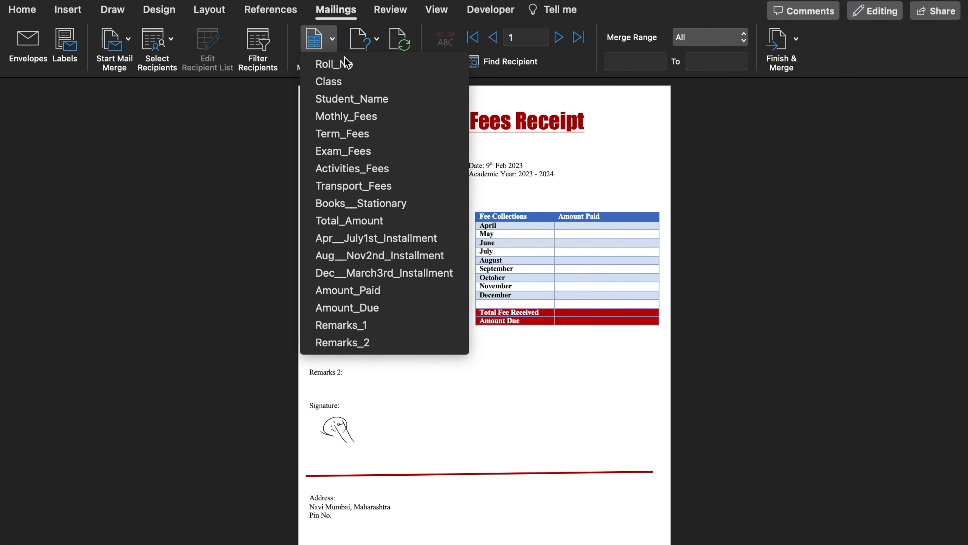
left_click(335, 63)
left_click(381, 176)
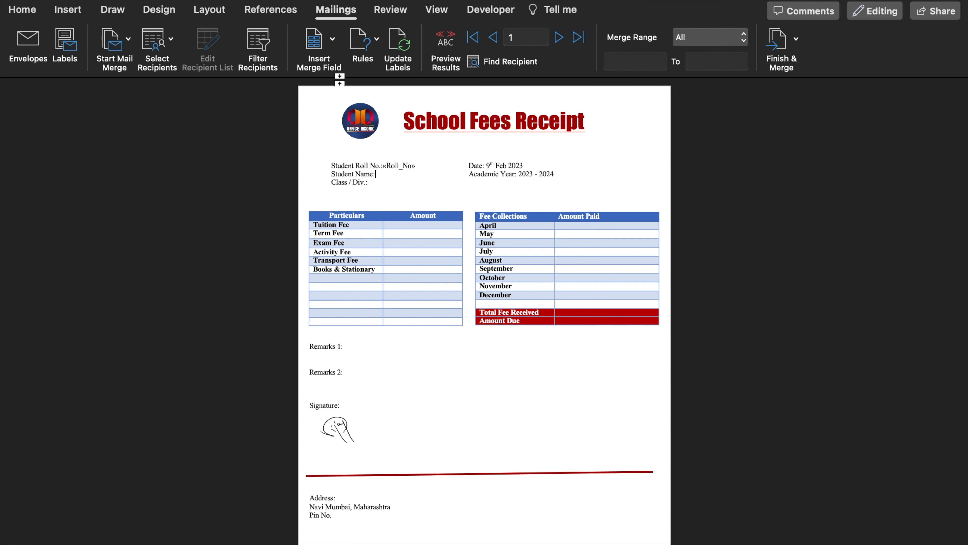
left_click(334, 43)
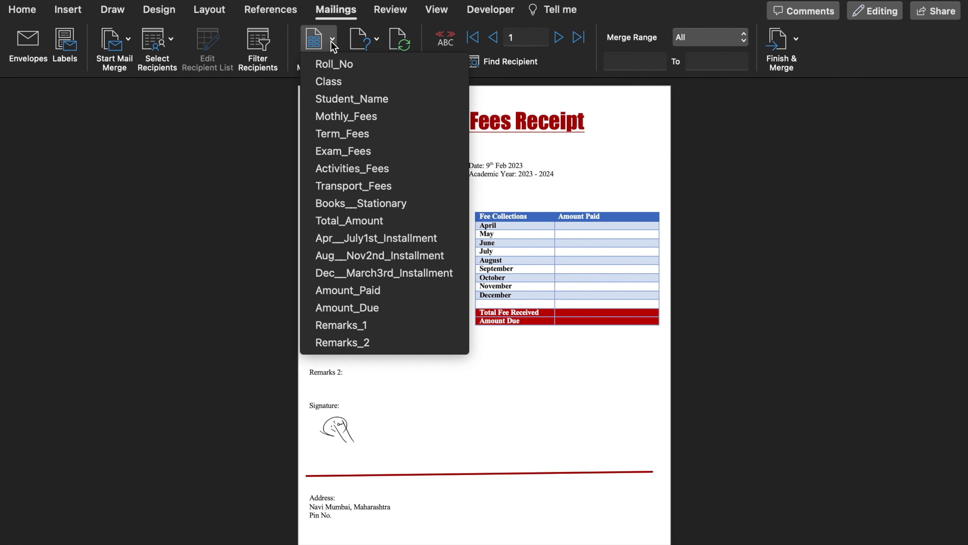
left_click(358, 100)
left_click(392, 183)
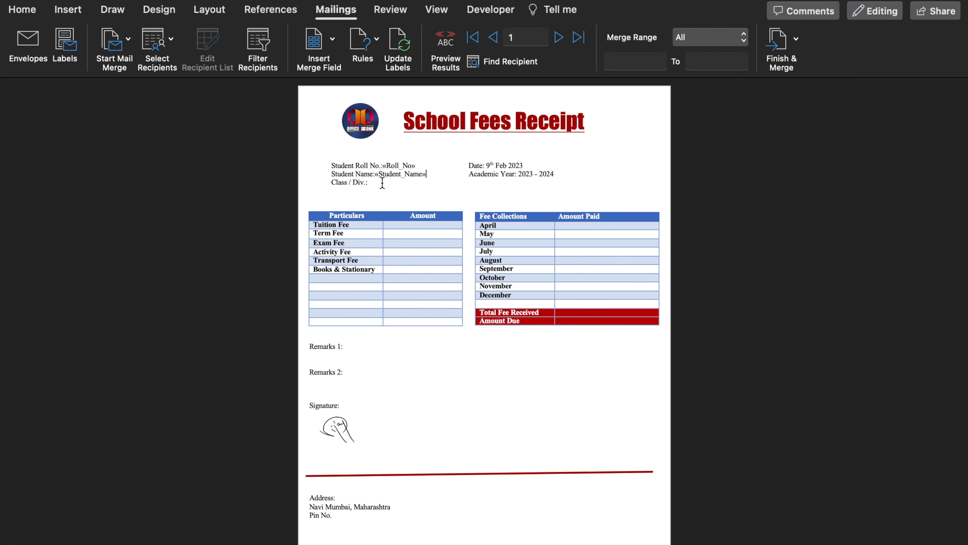
left_click(332, 40)
left_click(343, 81)
- Fill the Particulars table's Amount column with the Mothly_Fees, Term_Fees, Exam_Fees, Activities_Fees, Transport_Fees and Books__Stationary merge fields in their matching rows
left_click(408, 224)
left_click(332, 40)
left_click(346, 116)
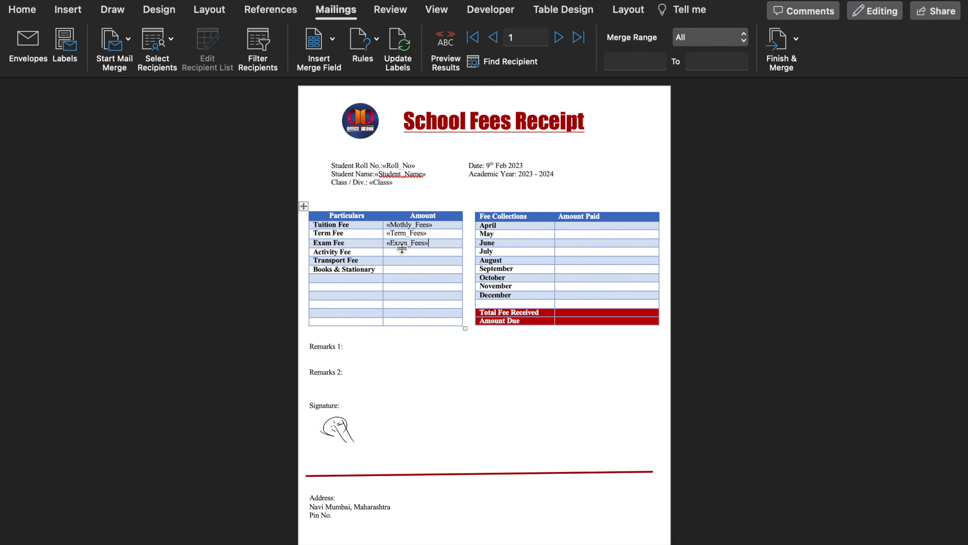
left_click(402, 252)
left_click(332, 40)
left_click(346, 167)
left_click(404, 260)
left_click(345, 187)
left_click(404, 269)
left_click(346, 203)
- Replace the April to August month labels in the Fee Collections table with April - July, August - November and December - March, on alternate rows
left_click(514, 225)
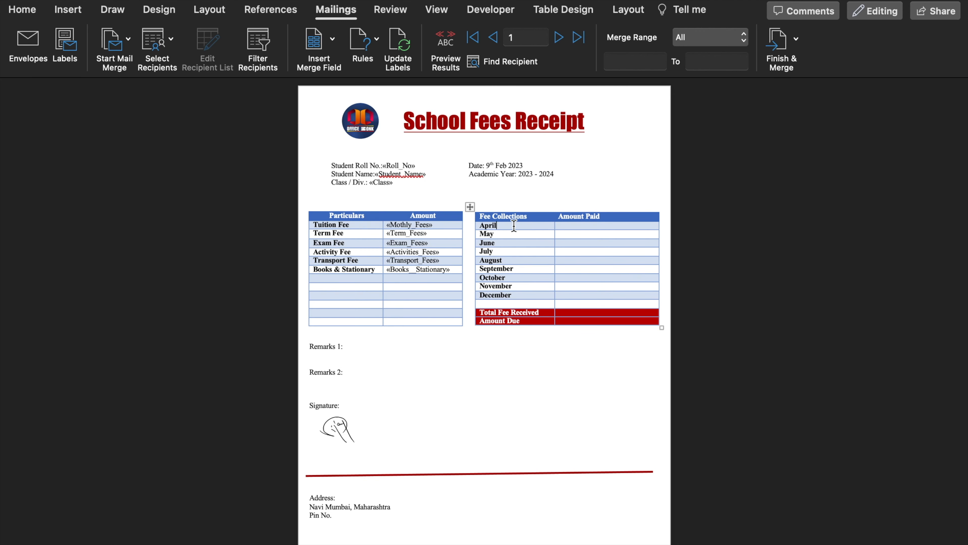
type("- July")
key("Down")
key("BackSpace")
key("BackSpace")
key("BackSpace")
key("BackSpace")
key("BackSpace")
type("August - November")
double_click(498, 251)
type("J")
key("BackSpace")
left_click_drag(504, 261, 480, 260)
type("December")
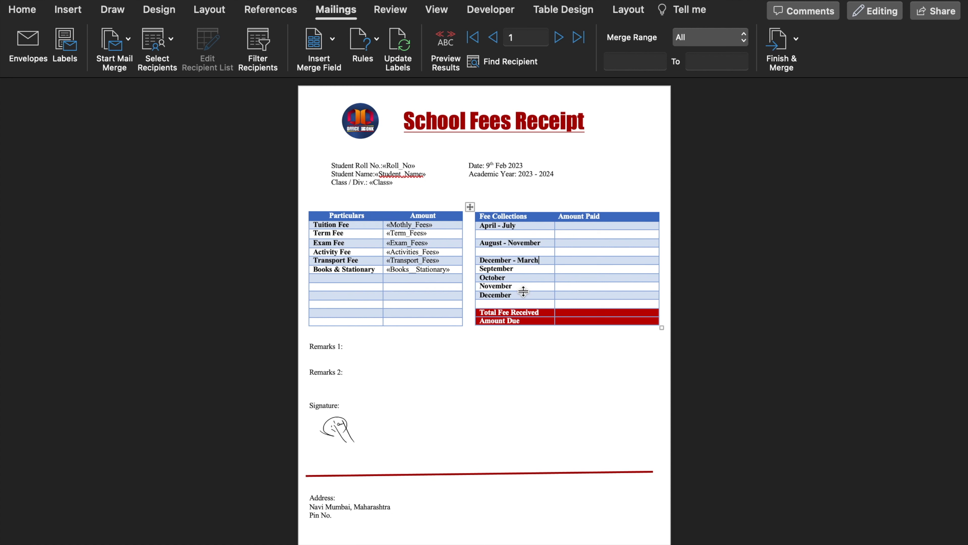
- Clear the leftover September to December labels and delete the surplus blank rows from the Fee Collections and Particulars tables
key("BackSpace")
key("BackSpace")
key("BackSpace")
key("BackSpace")
key("BackSpace")
key("BackSpace")
key("BackSpace")
key("BackSpace")
left_click(523, 286)
key("BackSpace")
key("BackSpace")
key("BackSpace")
key("BackSpace")
key("BackSpace")
key("BackSpace")
key("BackSpace")
key("BackSpace")
left_click_drag(525, 279, 480, 269)
key("BackSpace")
key("BackSpace")
left_click_drag(514, 304, 512, 268)
left_click(512, 269)
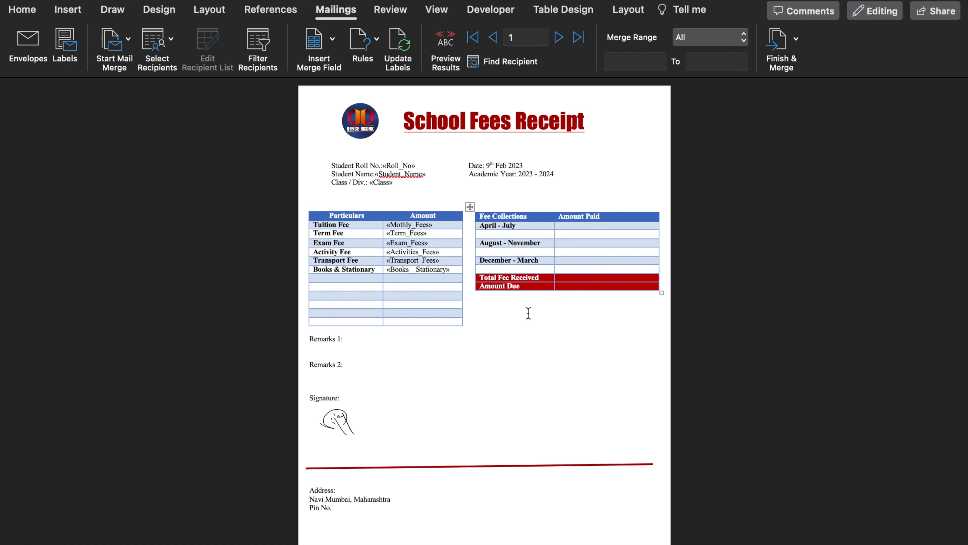
left_click(528, 314)
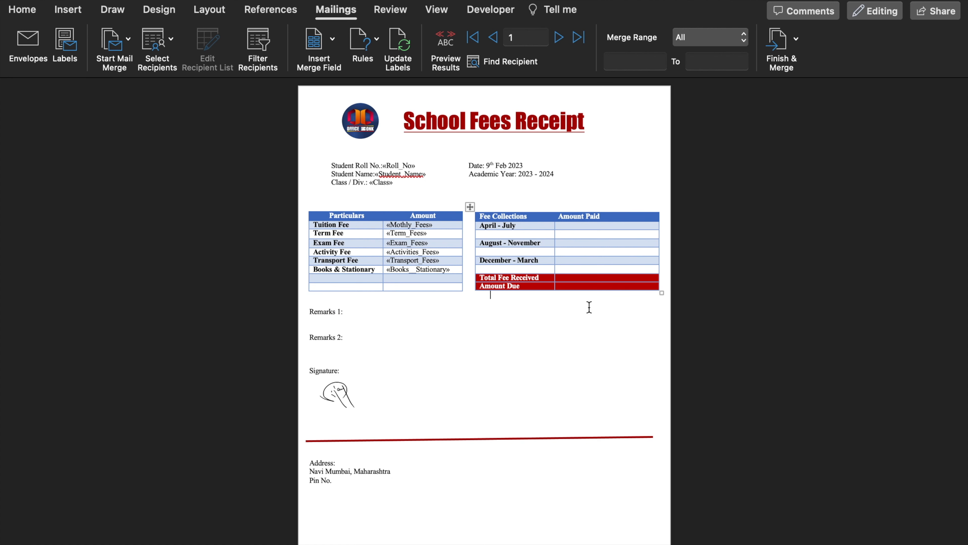
- Insert the Apr__July1st_Installment, Aug__Nov2nd_Installment and Dec__March3rd_Installment merge fields in the Amount Paid cells of the matching periods
left_click(585, 227)
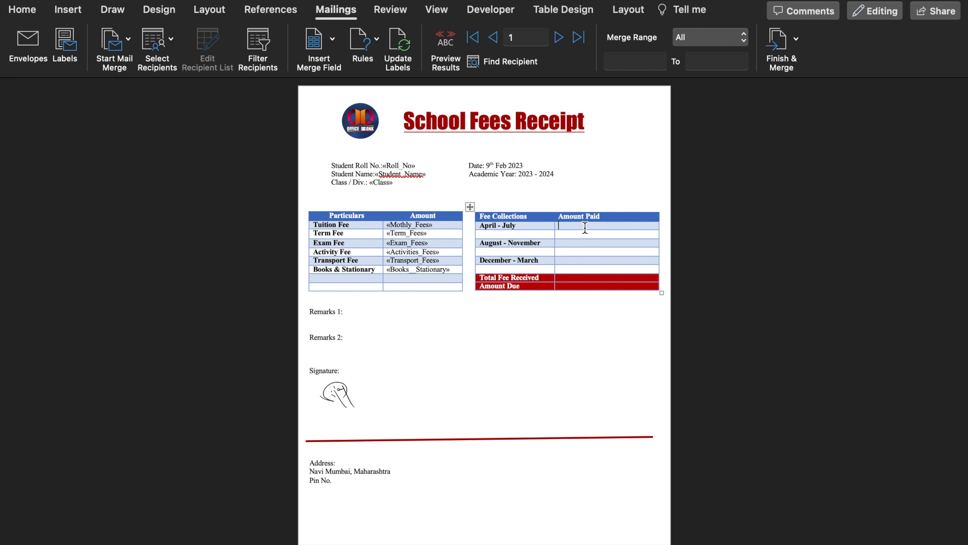
left_click(334, 38)
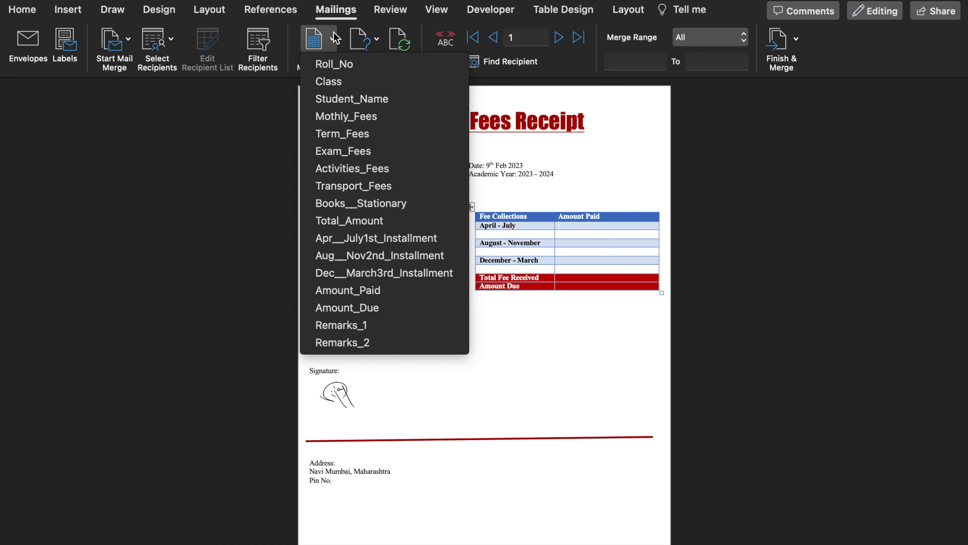
left_click(370, 239)
key("Down")
key("Down")
left_click(334, 38)
left_click(381, 253)
left_click(593, 260)
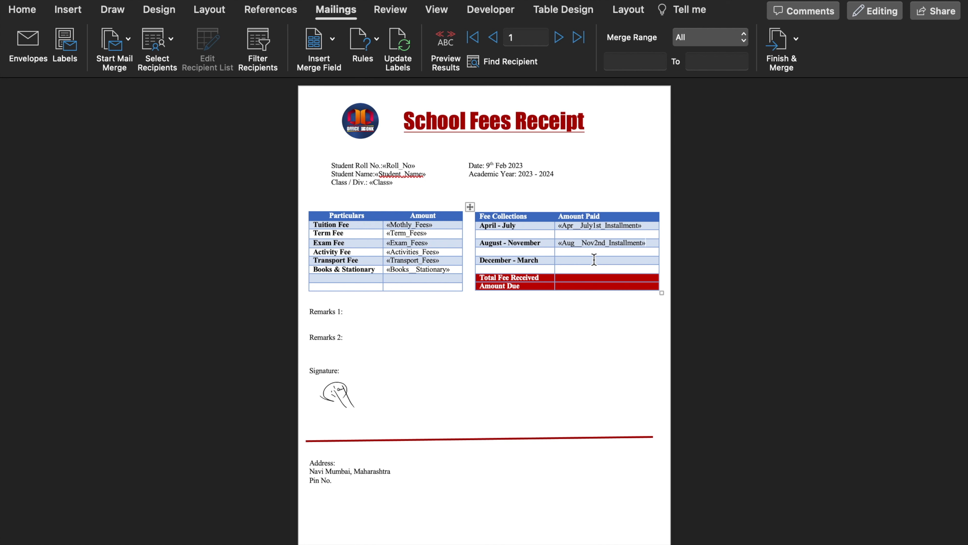
left_click(320, 38)
left_click(383, 273)
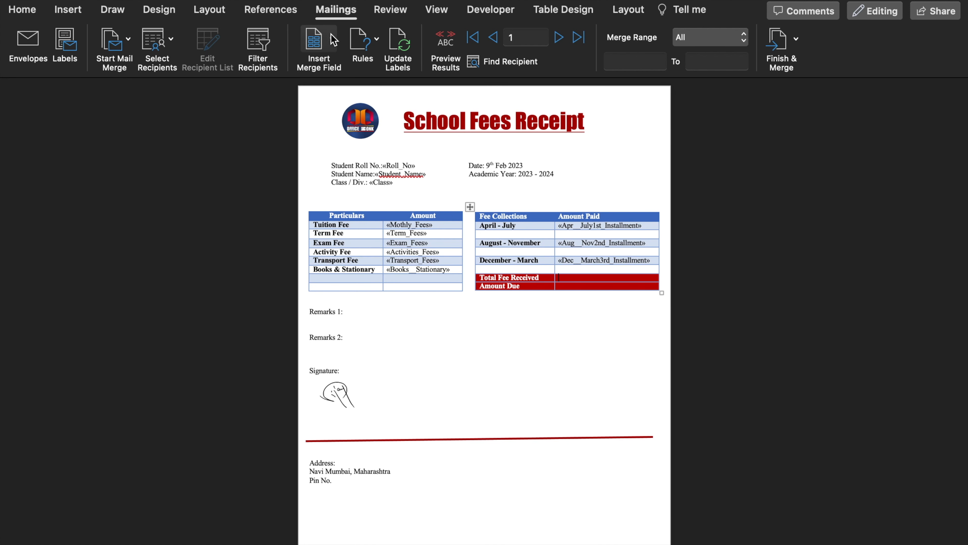
- Insert the Amount_Paid merge field in the Total Fee Received row and Amount_Due in the Amount Due row
left_click(316, 38)
left_click(348, 290)
left_click(561, 286)
left_click(334, 39)
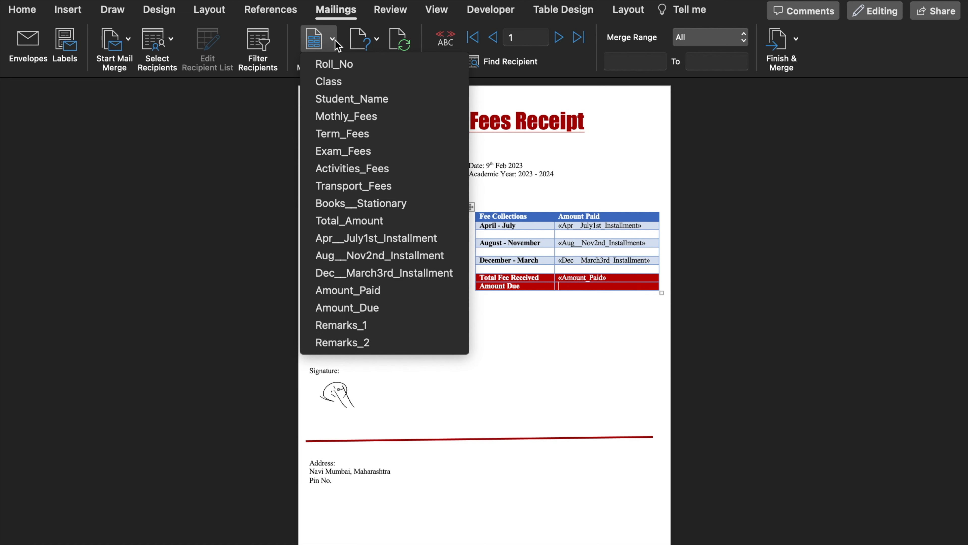
left_click(395, 307)
- Insert the Remarks_1 and Remarks_2 merge fields after the Remarks 1 and Remarks 2 labels
left_click(369, 310)
left_click(332, 38)
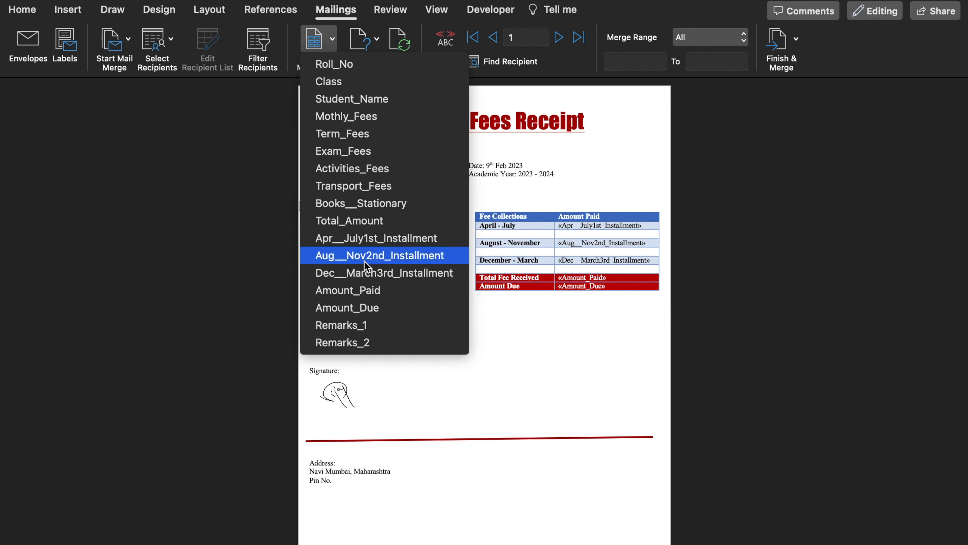
left_click(366, 326)
left_click(361, 333)
left_click(332, 38)
left_click(367, 341)
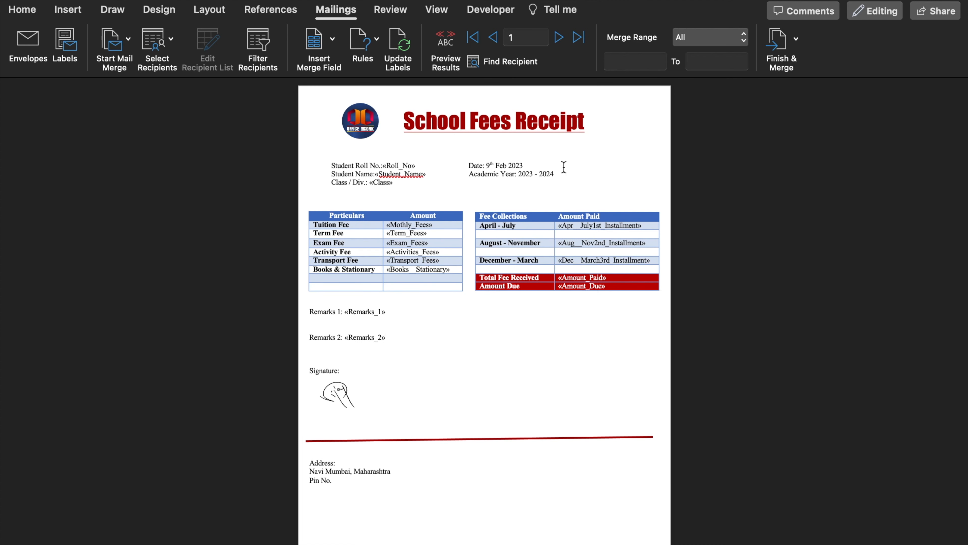
- Preview the merge results and finish the merge by generating individual editable receipts
left_click(444, 40)
left_click(780, 41)
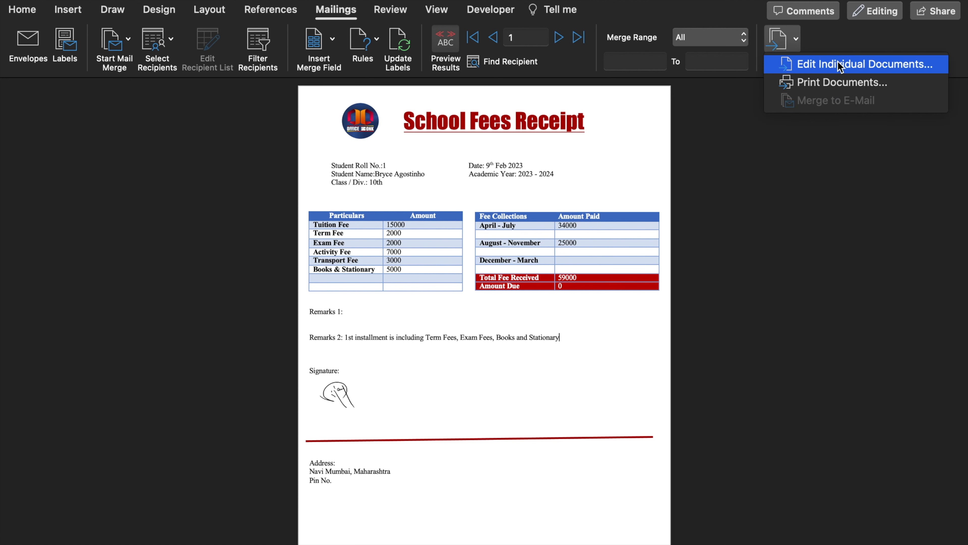
left_click(654, 168)
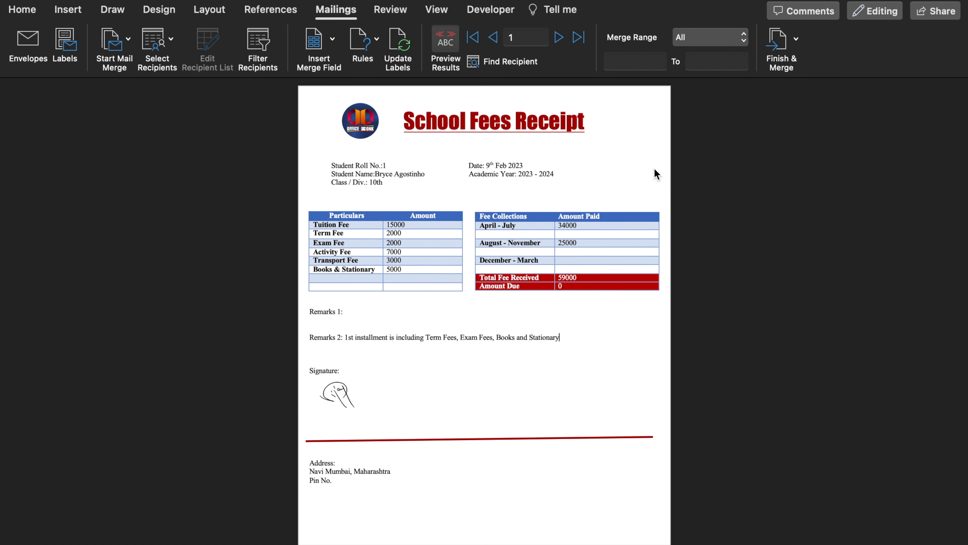
left_click(796, 40)
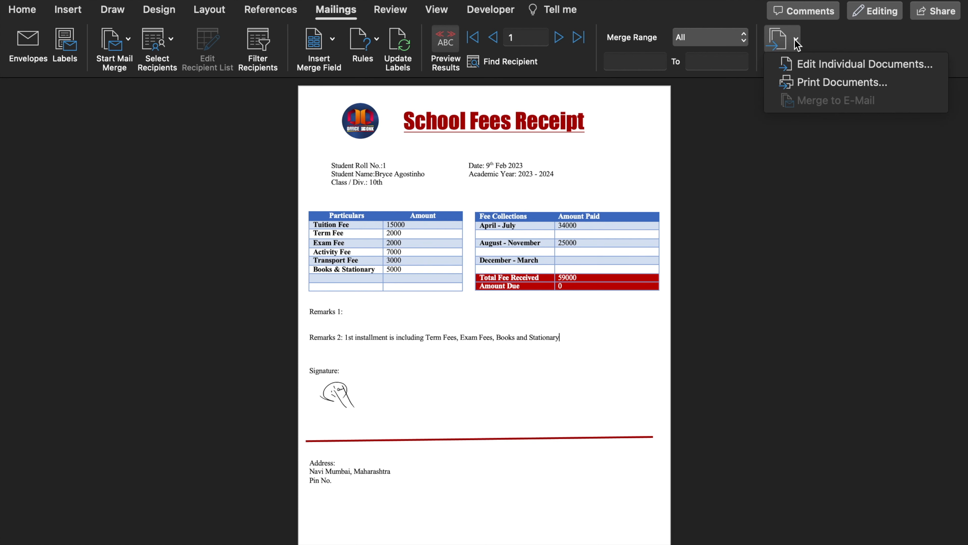
left_click(832, 65)
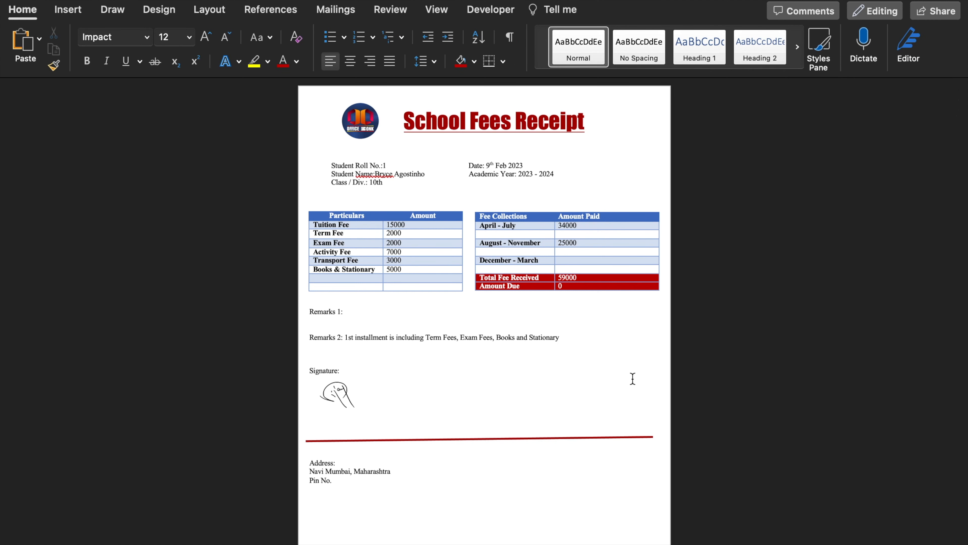
- Look through the merged receipts to check each student's details, fee amounts and remarks, returning to the first page
key("Page_Down")
key("Page_Down")
key("Page_Down")
scroll(632, 379, "down", 3)
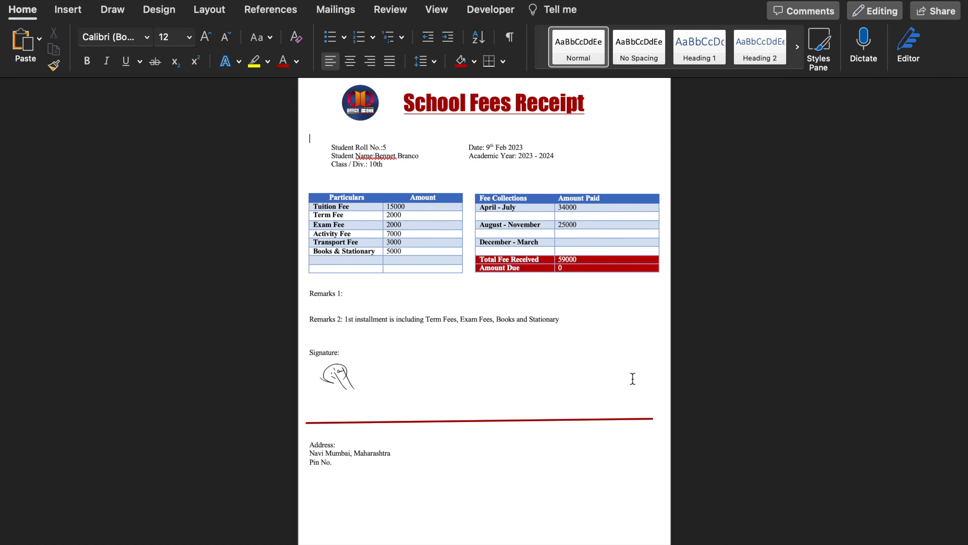
key("Page_Up")
key("Page_Up")
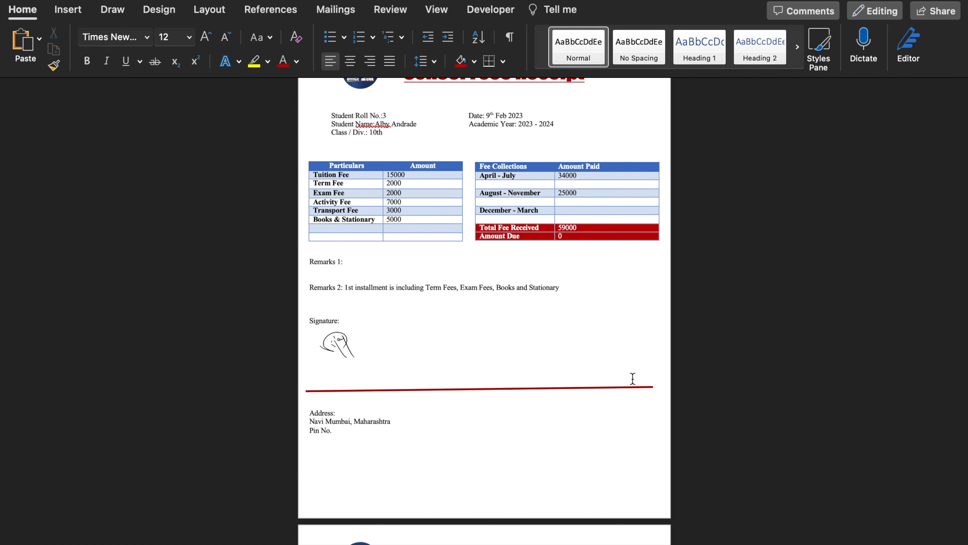
key("Page_Up")
key("Page_Up")
key("Page_Up")
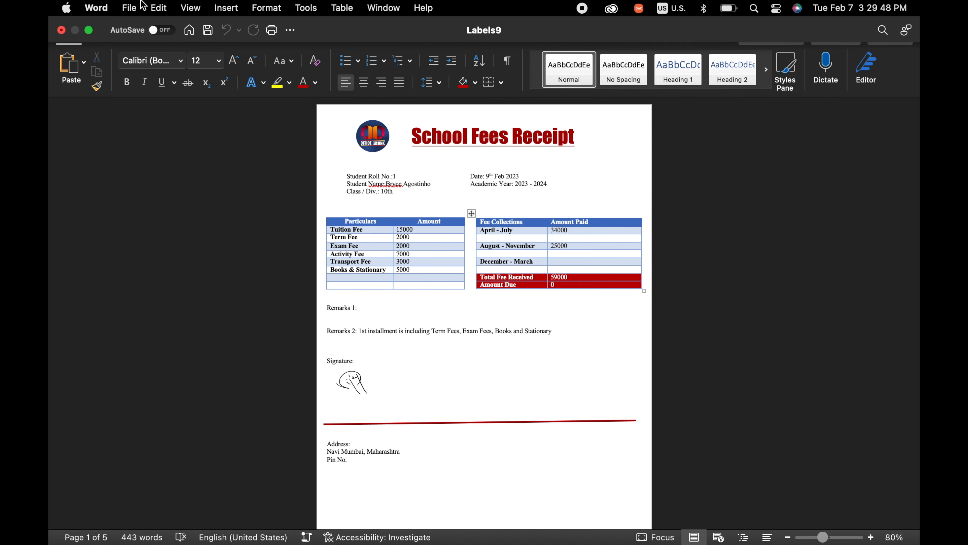
- Export the merged receipts as the PDF School Fees Receipt 2.pdf in the School Fee Receipt folder, using the Best for printing option
left_click(130, 8)
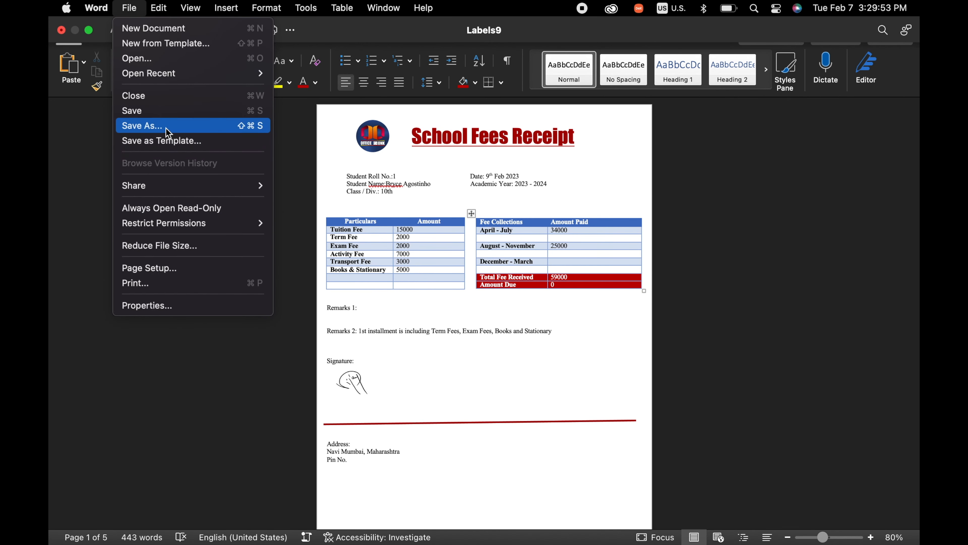
left_click(141, 125)
left_click(514, 211)
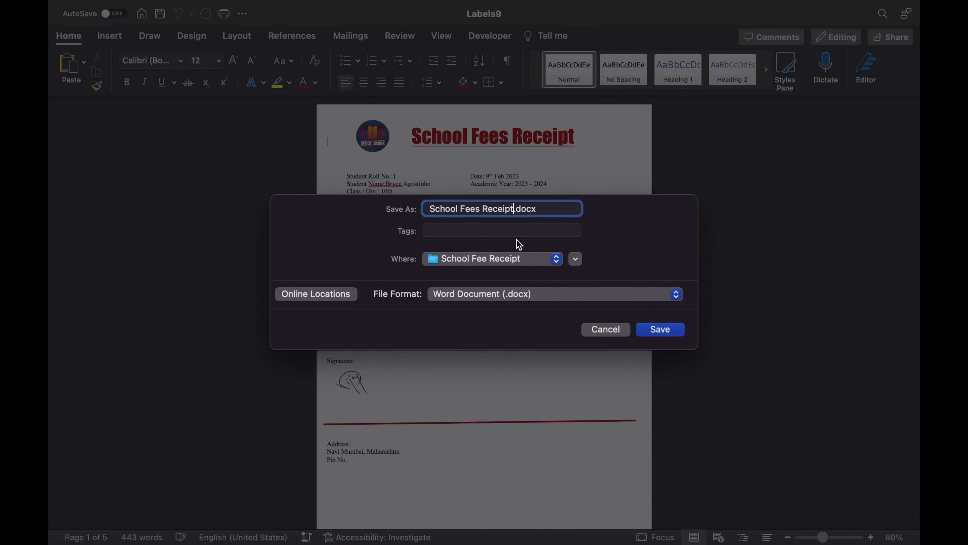
type("2")
left_click(680, 298)
left_click(541, 460)
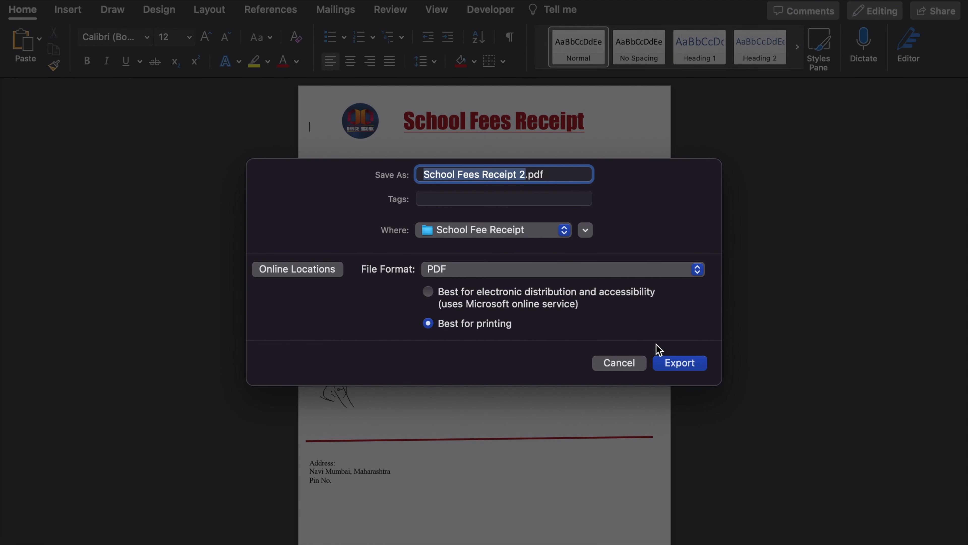
left_click(681, 364)
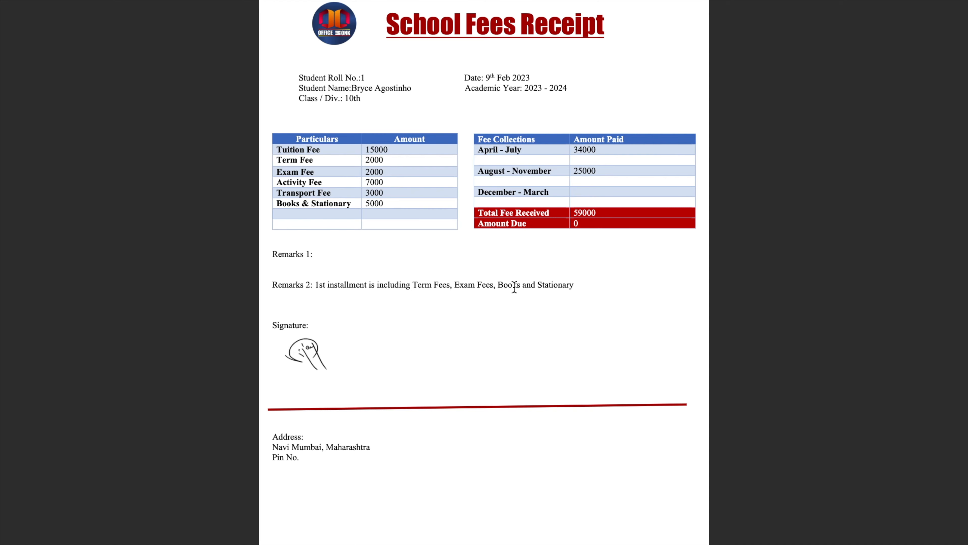
- Look through the students' receipts in School Fees Receipt 2.pdf, switching to single-page view
scroll(620, 383, "down", 5)
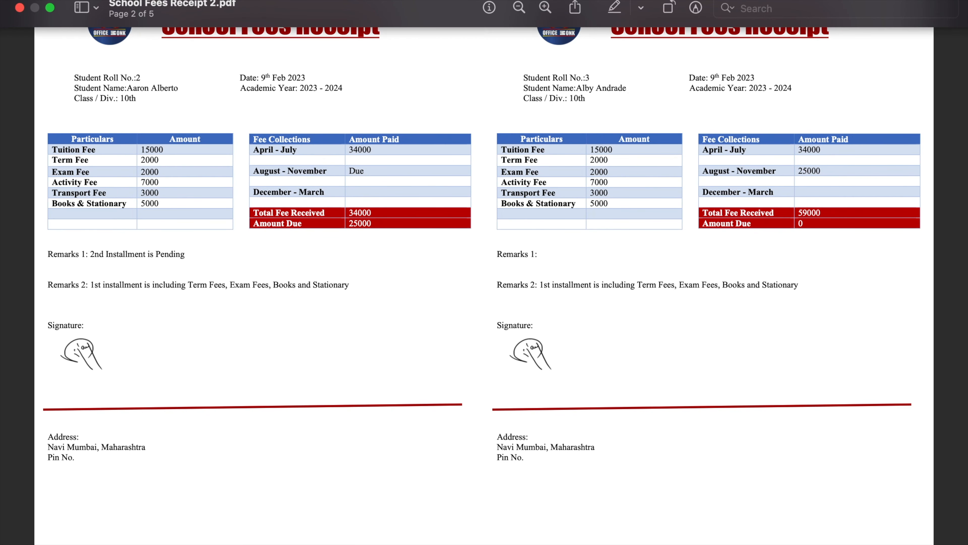
left_click(160, 2)
left_click(197, 176)
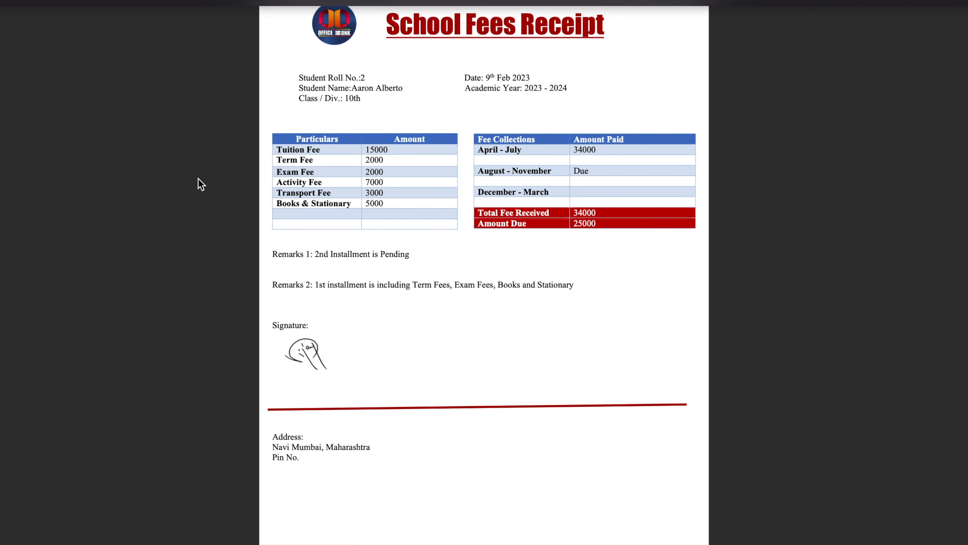
scroll(542, 396, "down", 3)
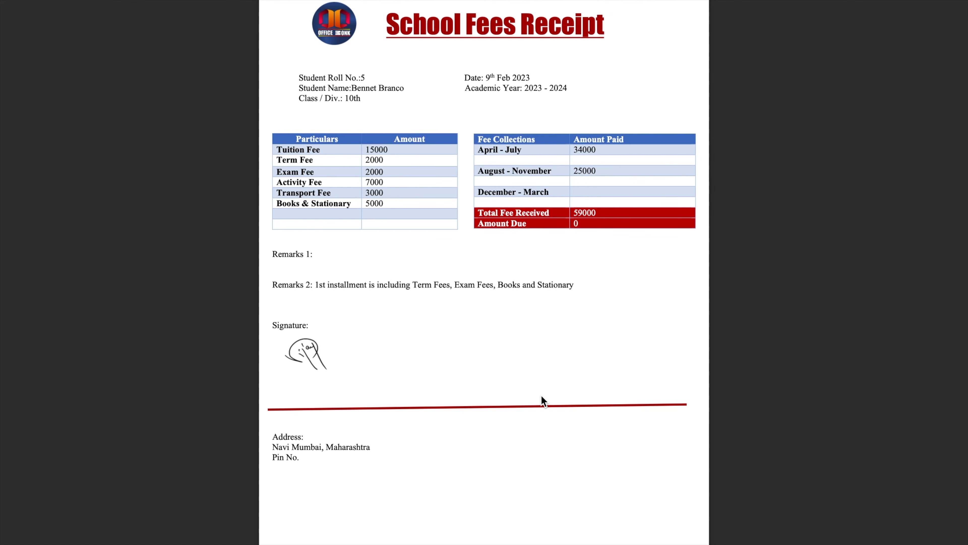